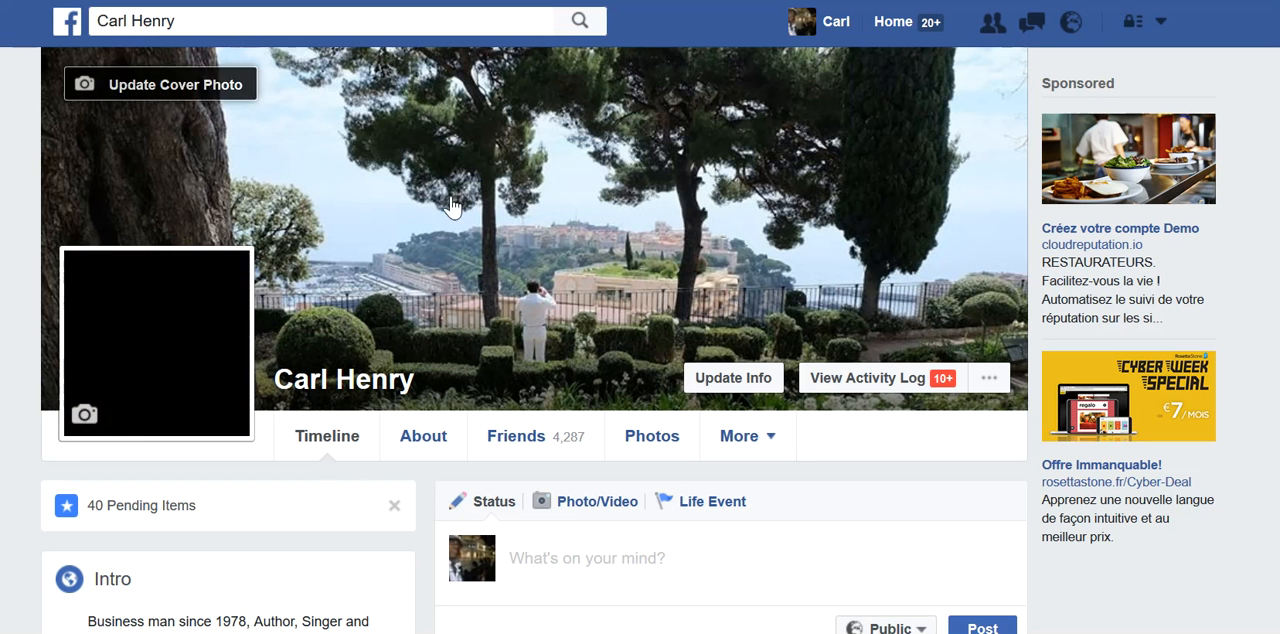
# - Start creating a new Facebook Page from the personal profile
pyautogui.moveTo(788, 459)
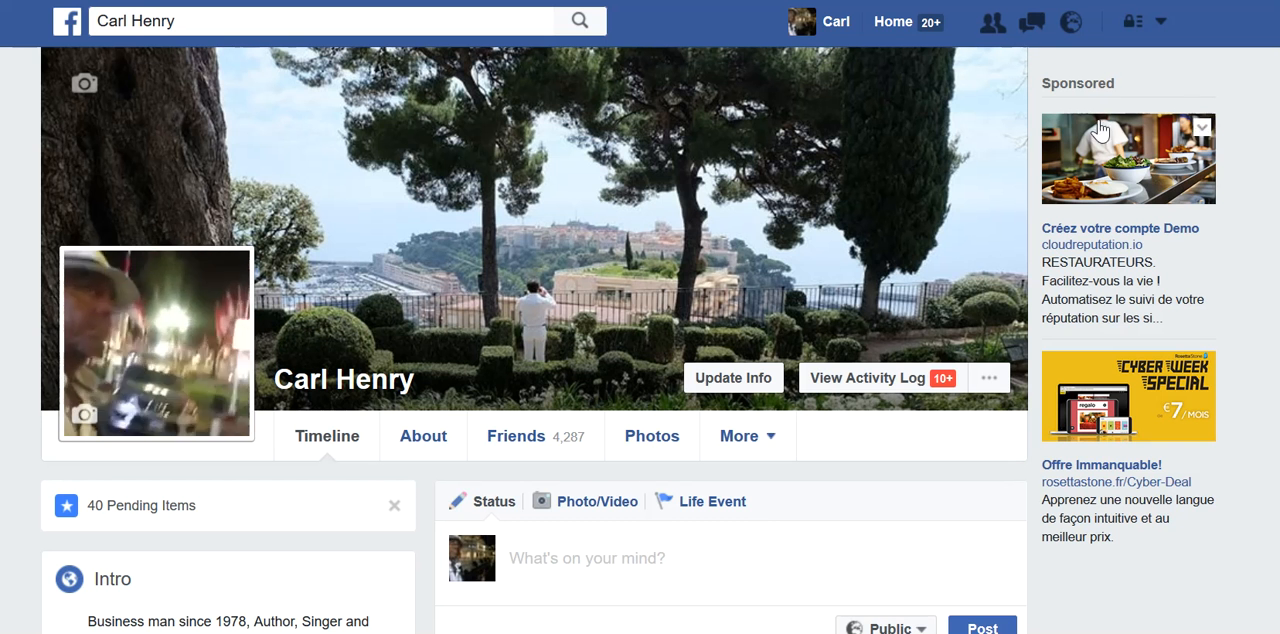
pyautogui.click(1161, 25)
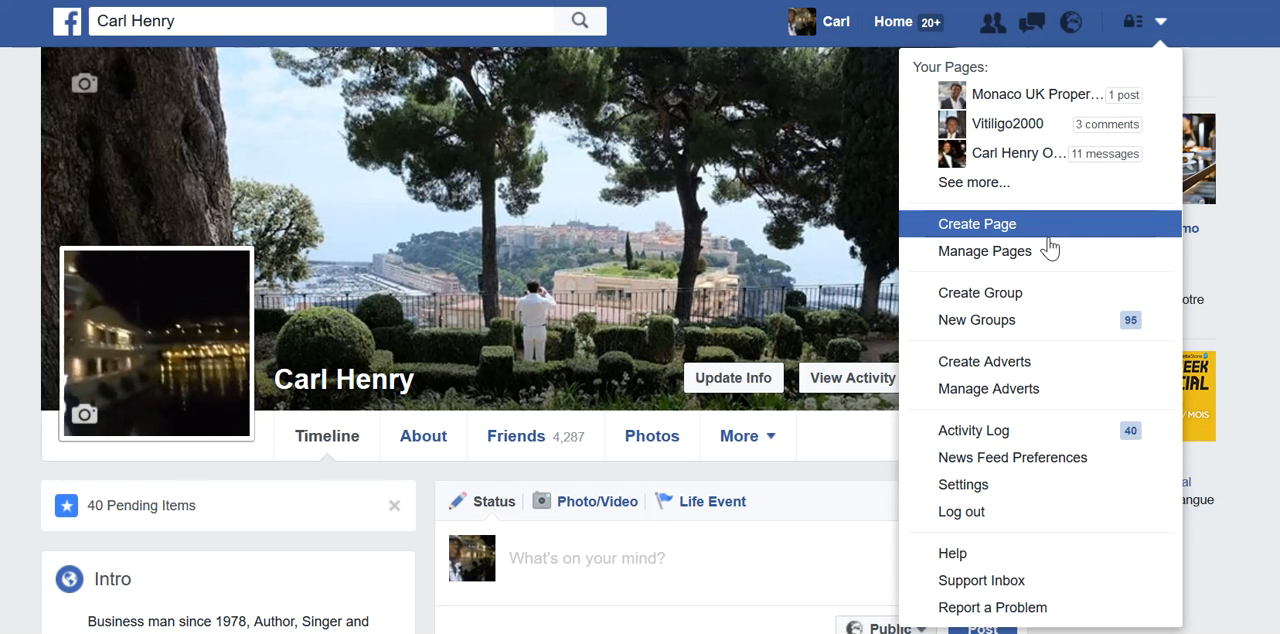
pyautogui.click(997, 230)
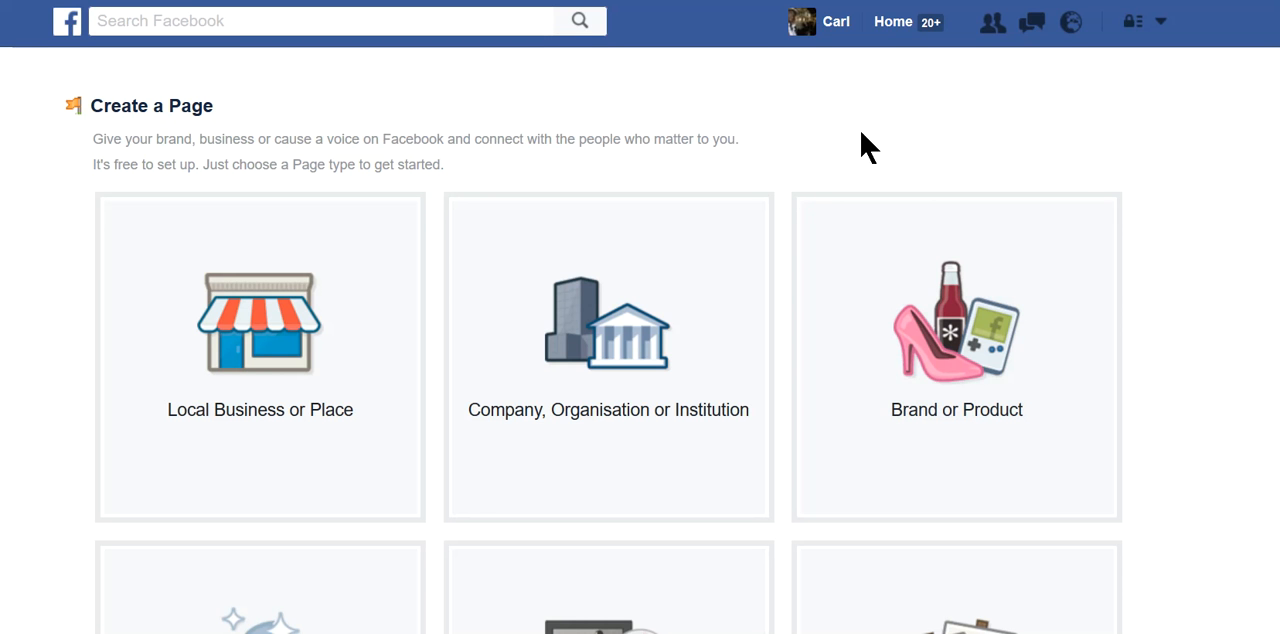
# - Examine the six Page types offered, from Local Business or Place to Cause or Community
pyautogui.scroll(-3, 1217, 286)
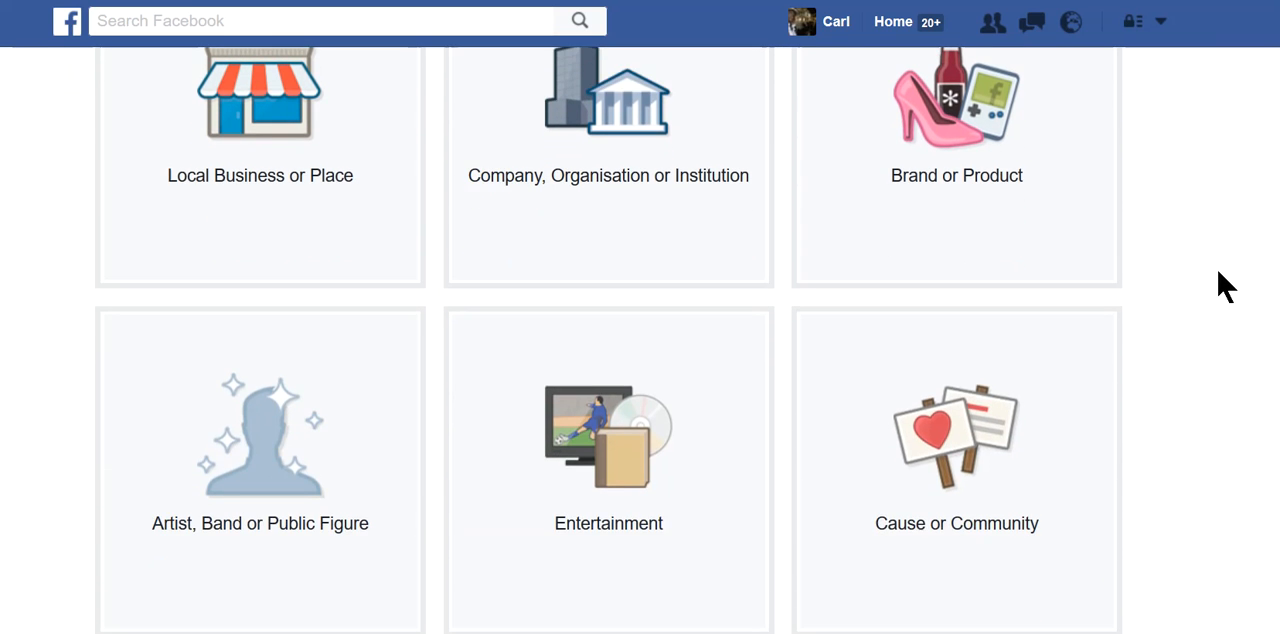
pyautogui.scroll(2, 1217, 286)
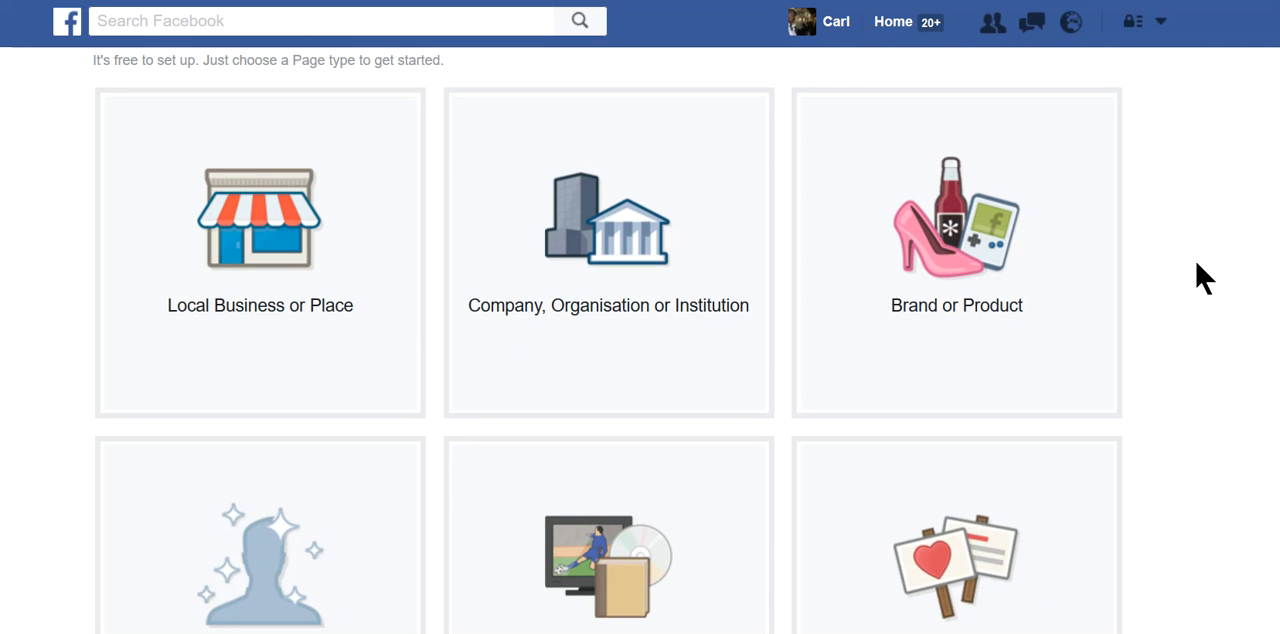
pyautogui.scroll(1, 1205, 278)
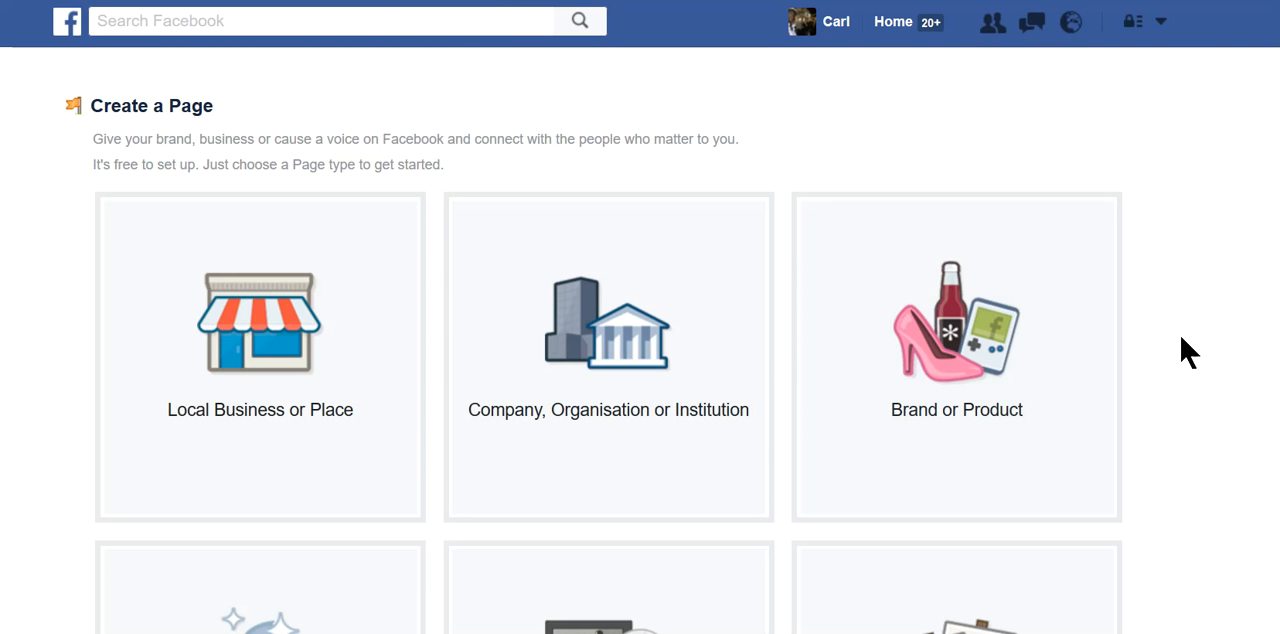
pyautogui.scroll(-2, 1188, 350)
pyautogui.scroll(2, 1188, 350)
pyautogui.scroll(-2, 1188, 350)
pyautogui.scroll(-1, 1188, 350)
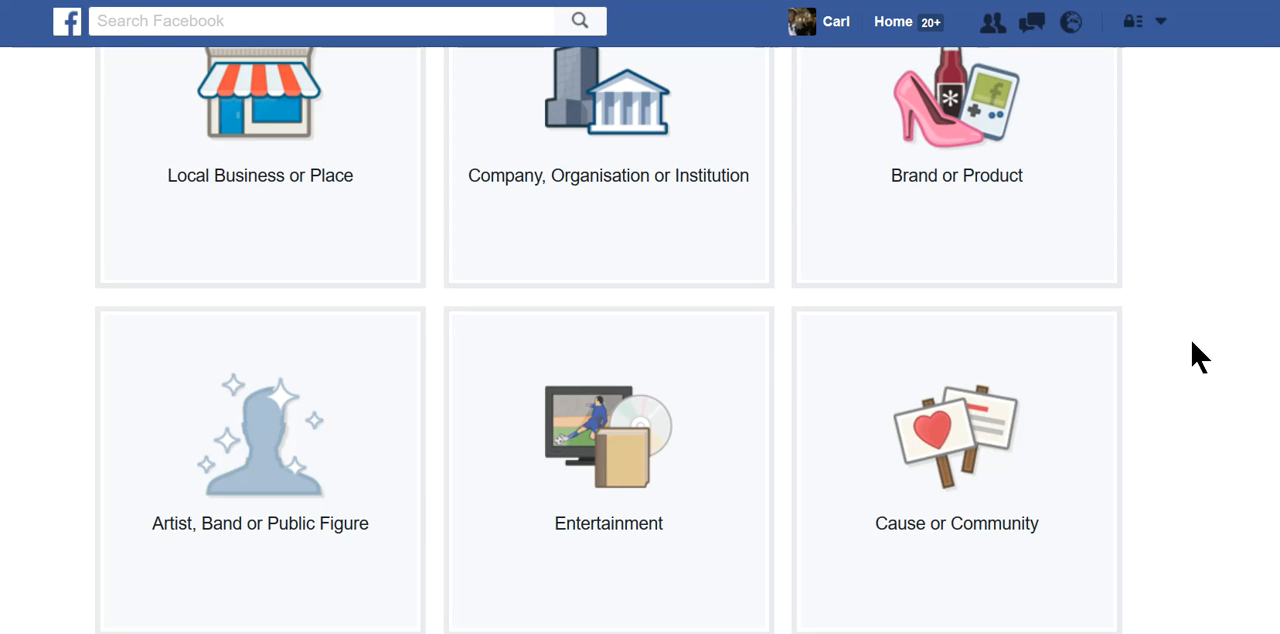
pyautogui.scroll(1, 1197, 356)
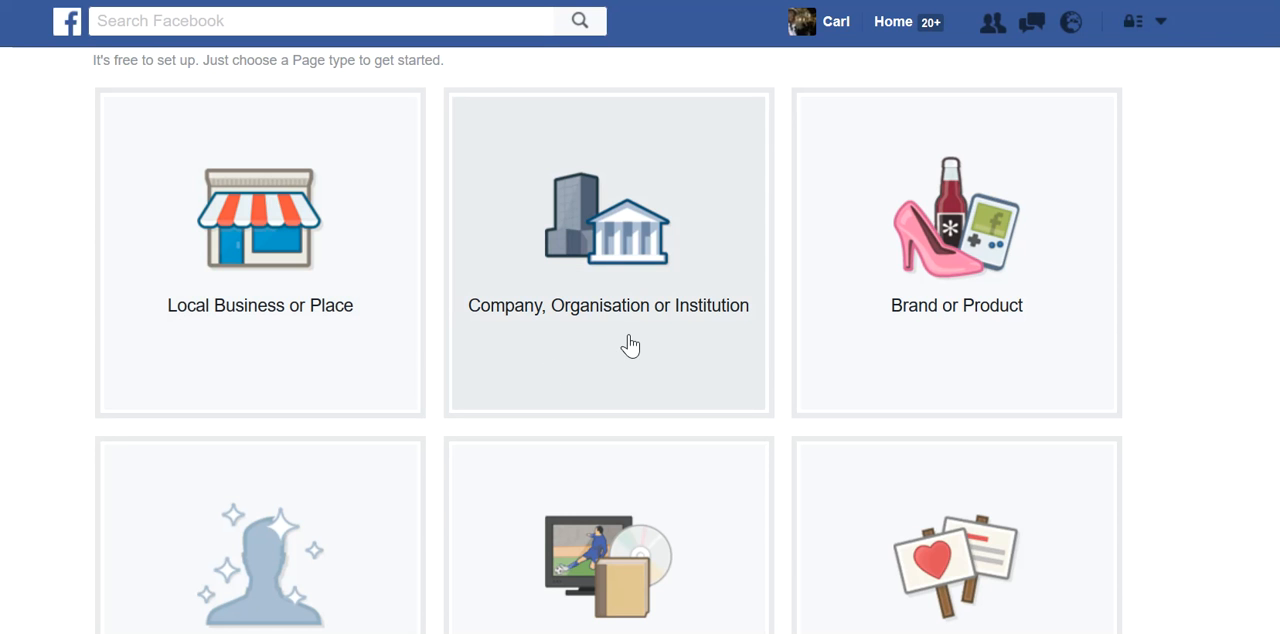
pyautogui.scroll(-1, 1176, 340)
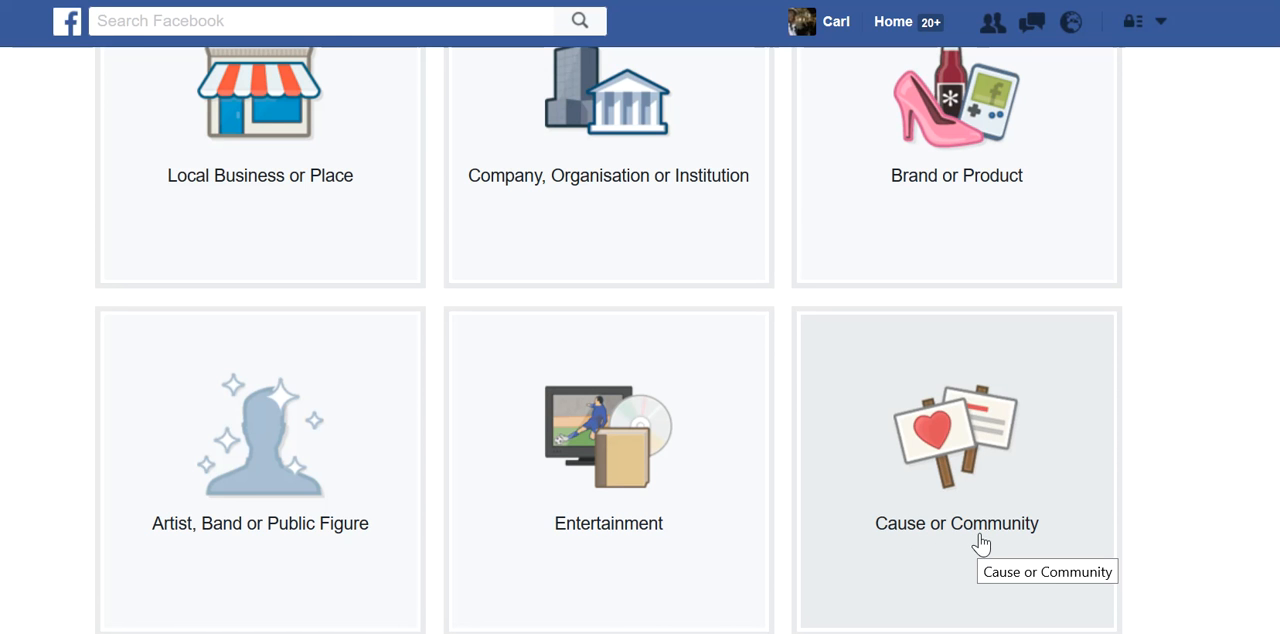
pyautogui.scroll(2, 1052, 546)
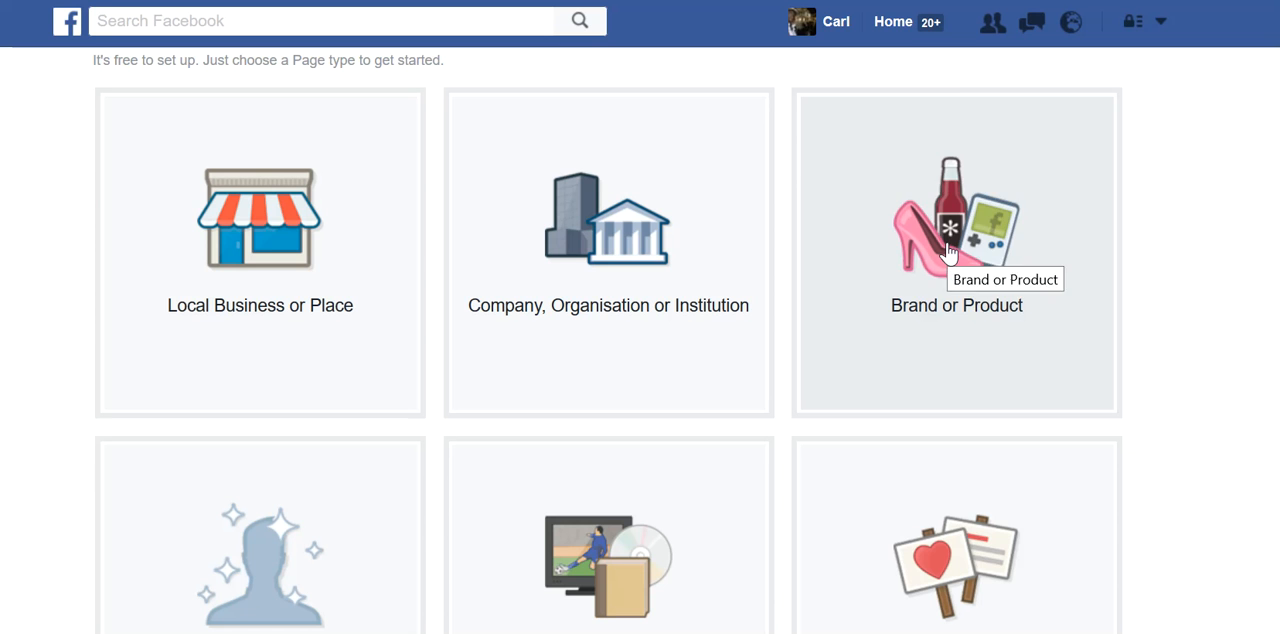
# - Choose the Brand or Product Page type and set its category to Product/Service
pyautogui.click(948, 252)
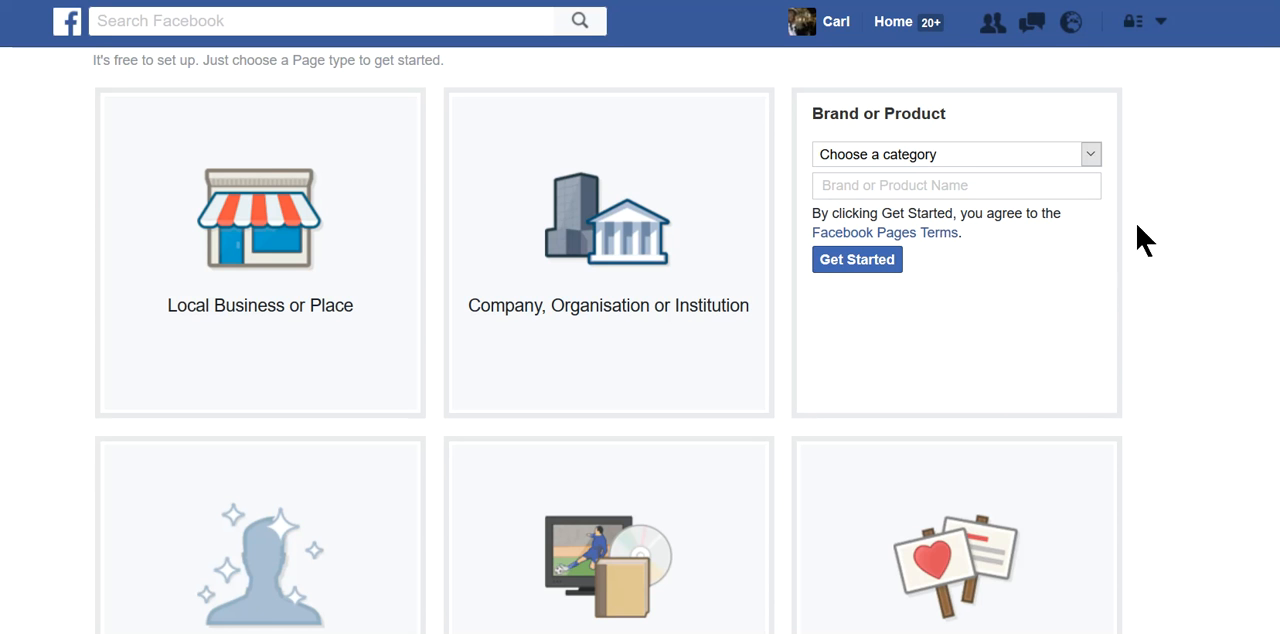
pyautogui.click(1091, 157)
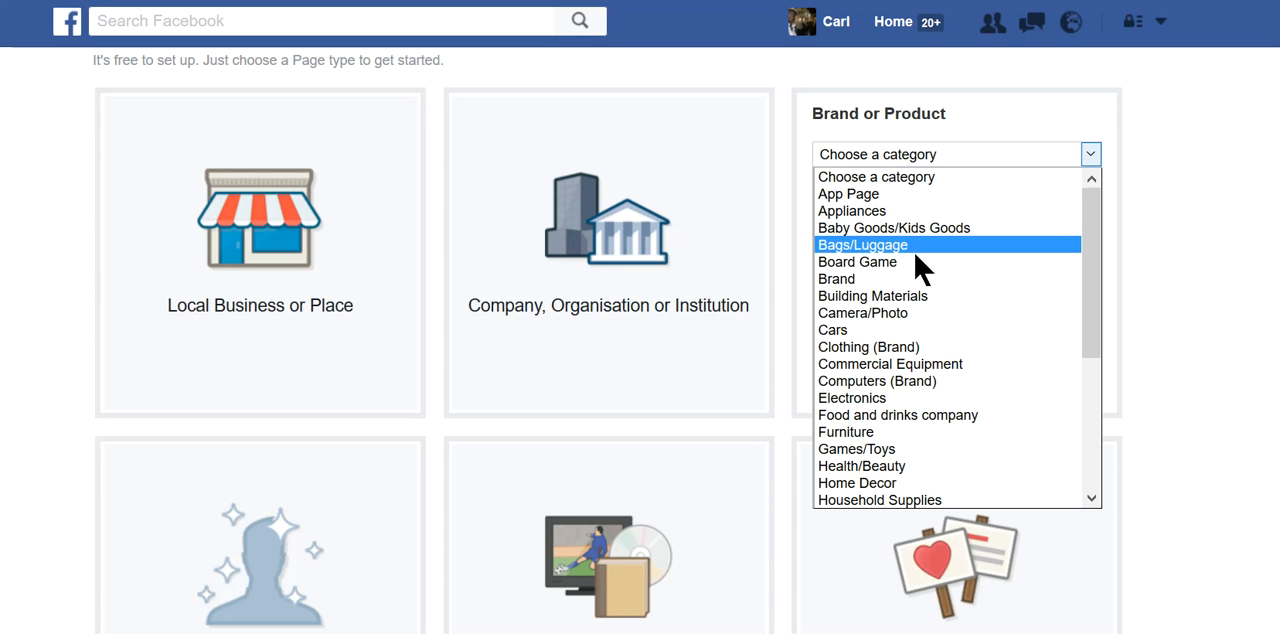
pyautogui.scroll(-2, 920, 270)
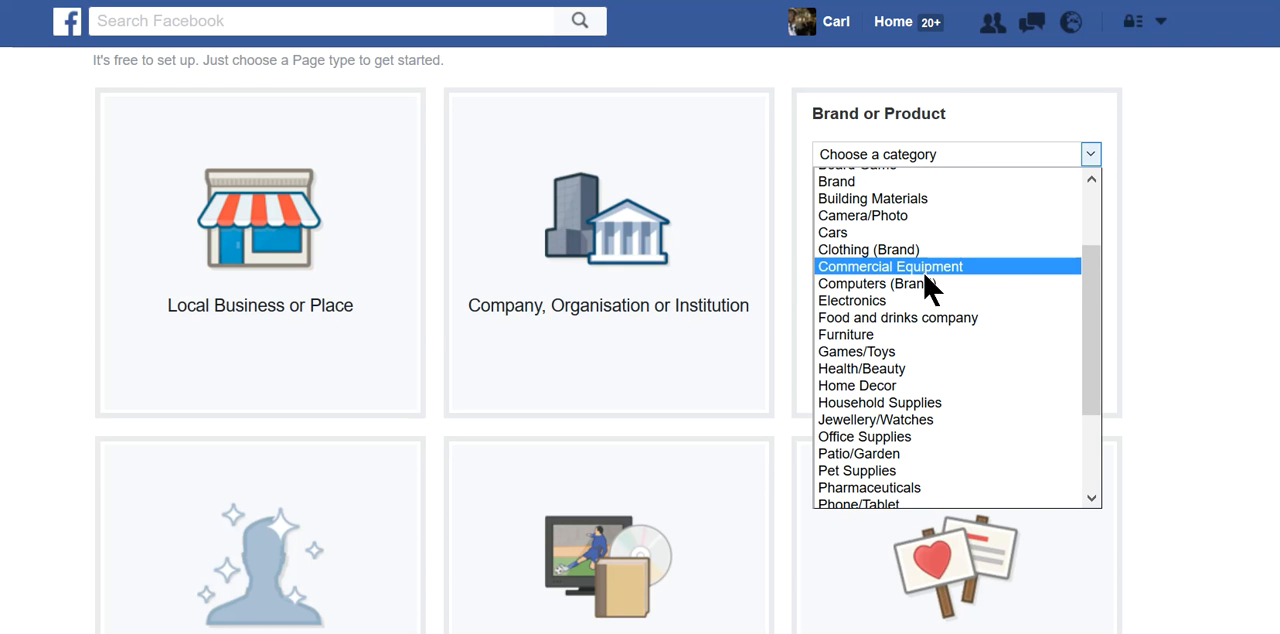
pyautogui.scroll(-1, 925, 300)
pyautogui.scroll(-1, 927, 298)
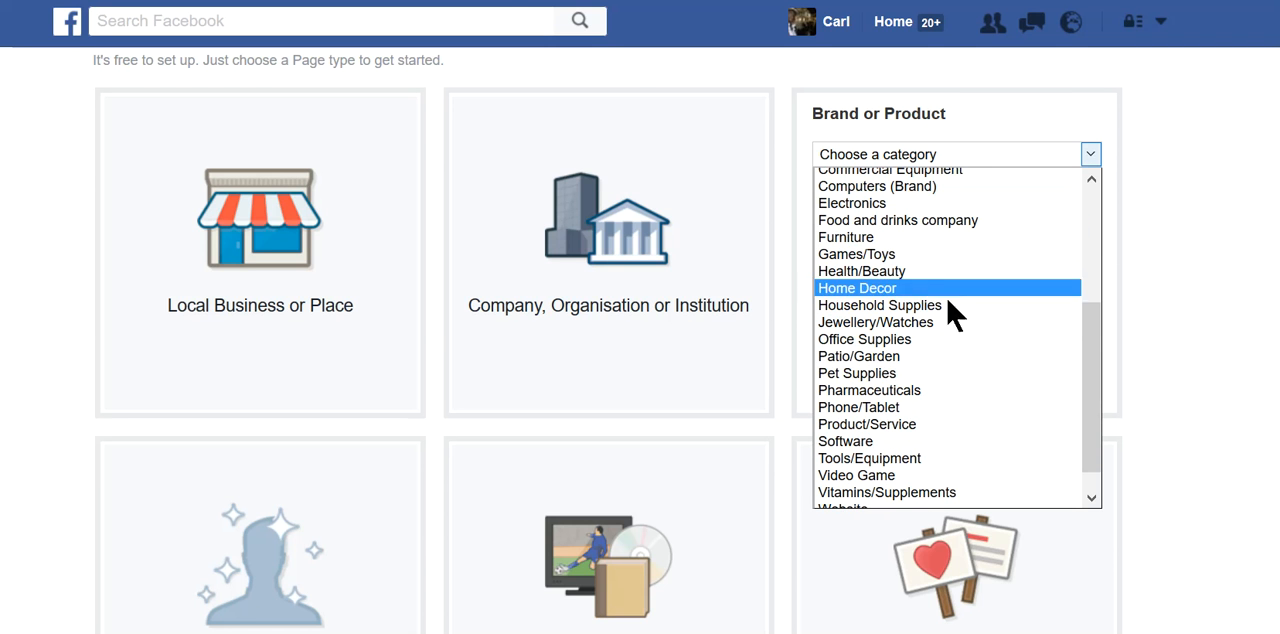
pyautogui.press('Escape')
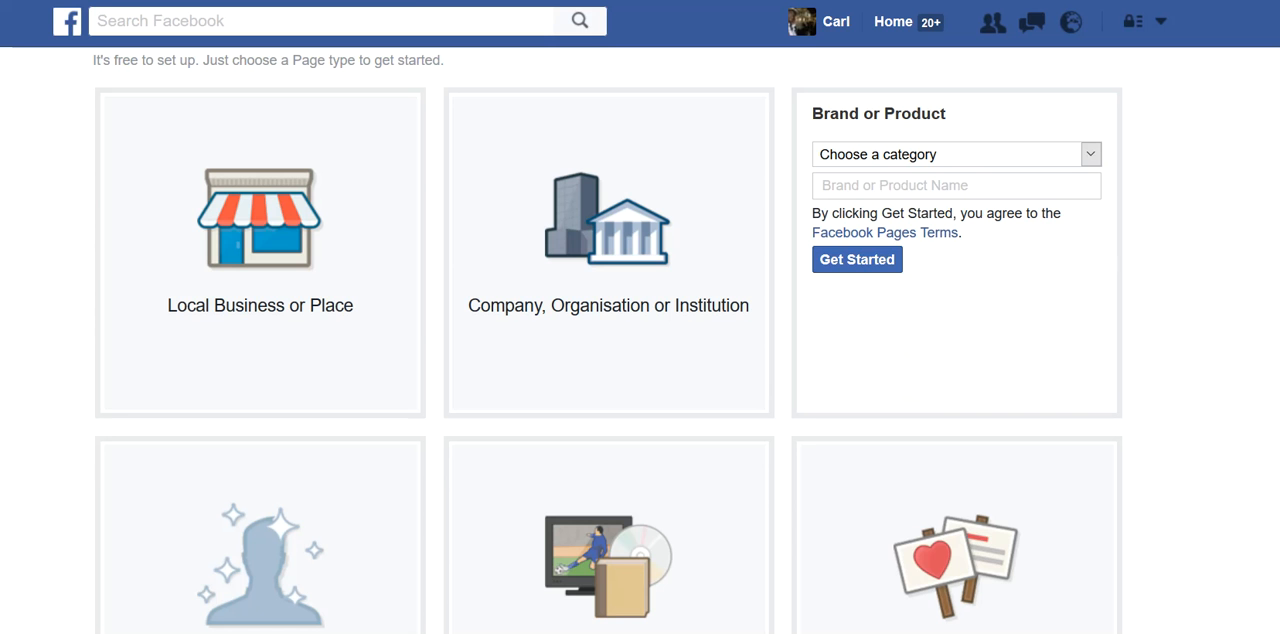
pyautogui.click(1092, 156)
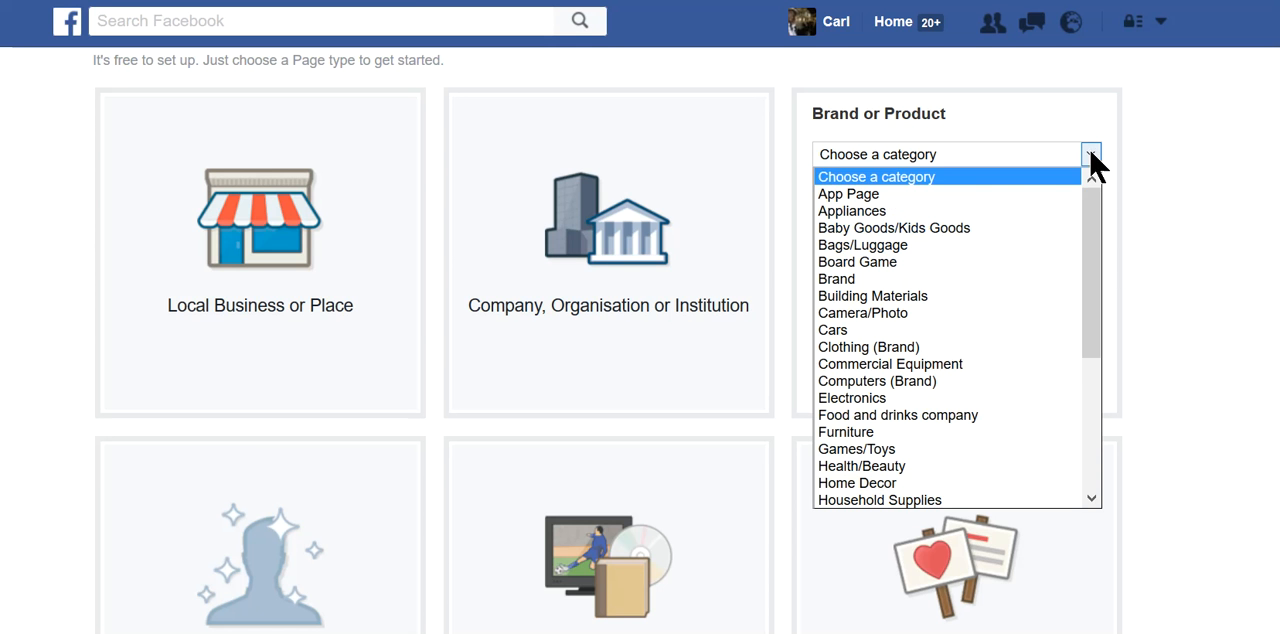
pyautogui.scroll(-2, 997, 340)
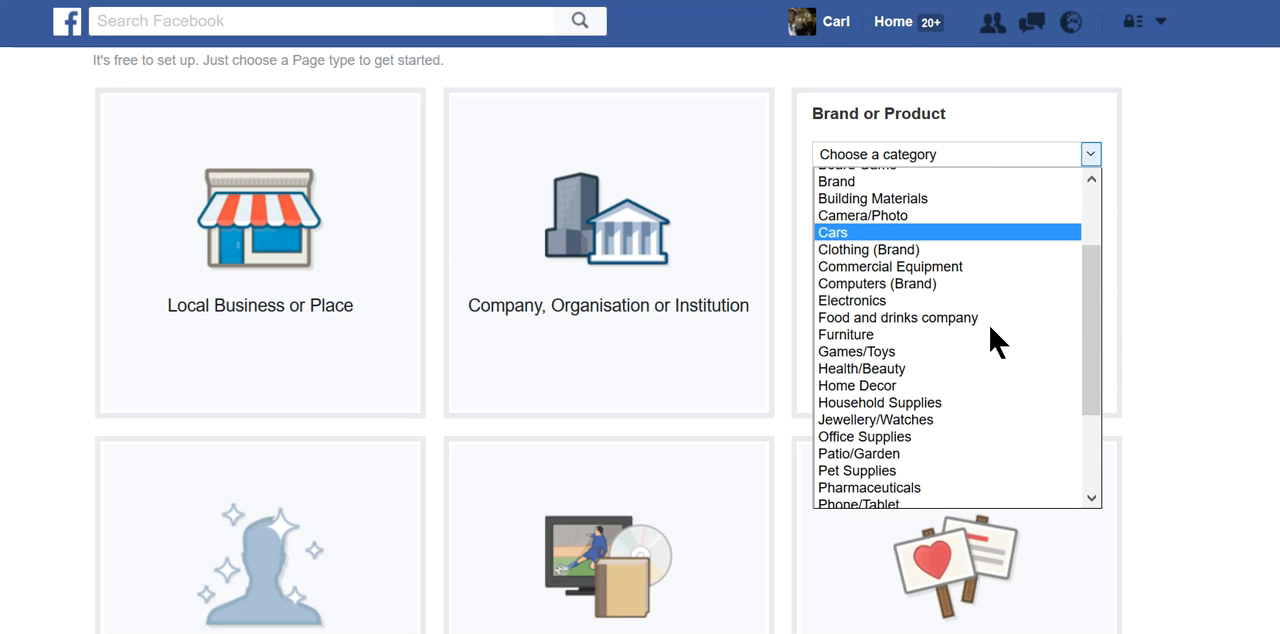
pyautogui.scroll(-3, 997, 340)
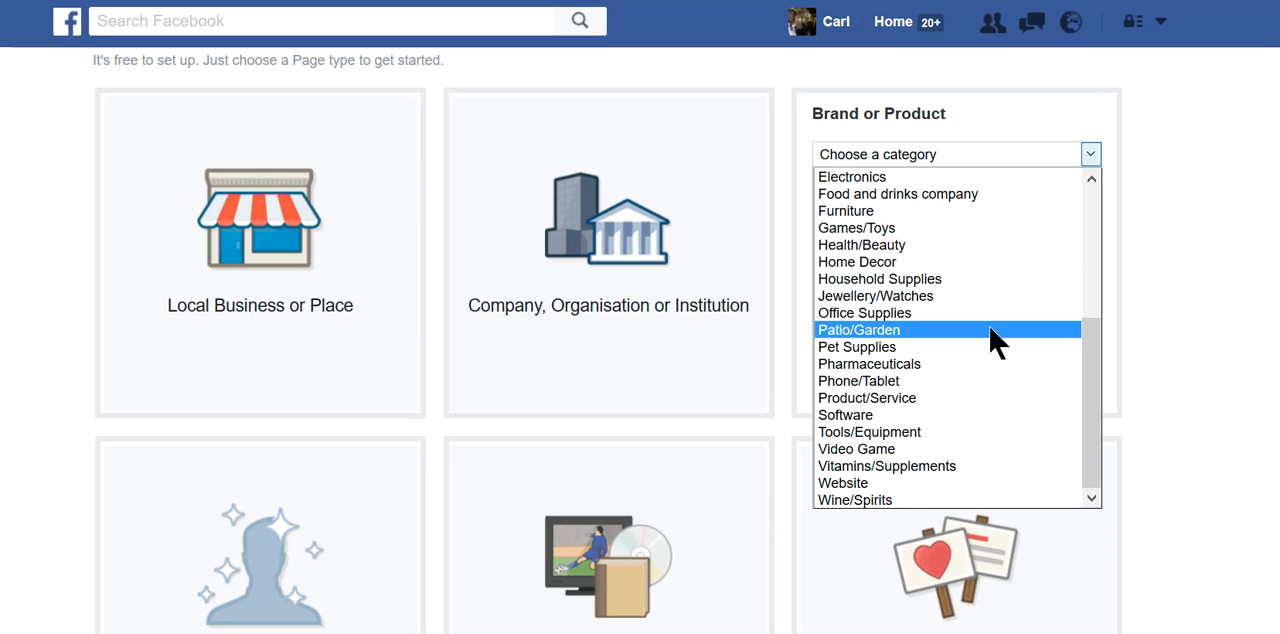
pyautogui.click(914, 398)
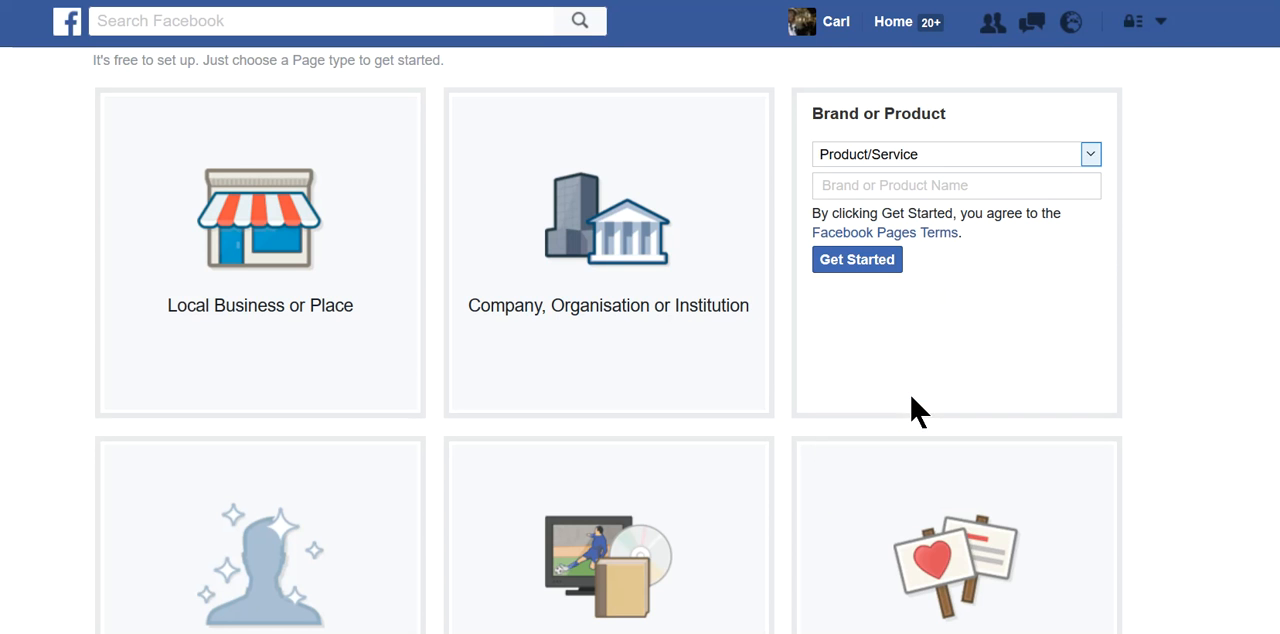
# - Name the product Page "FB Famed" and get started with its setup
pyautogui.click(943, 187)
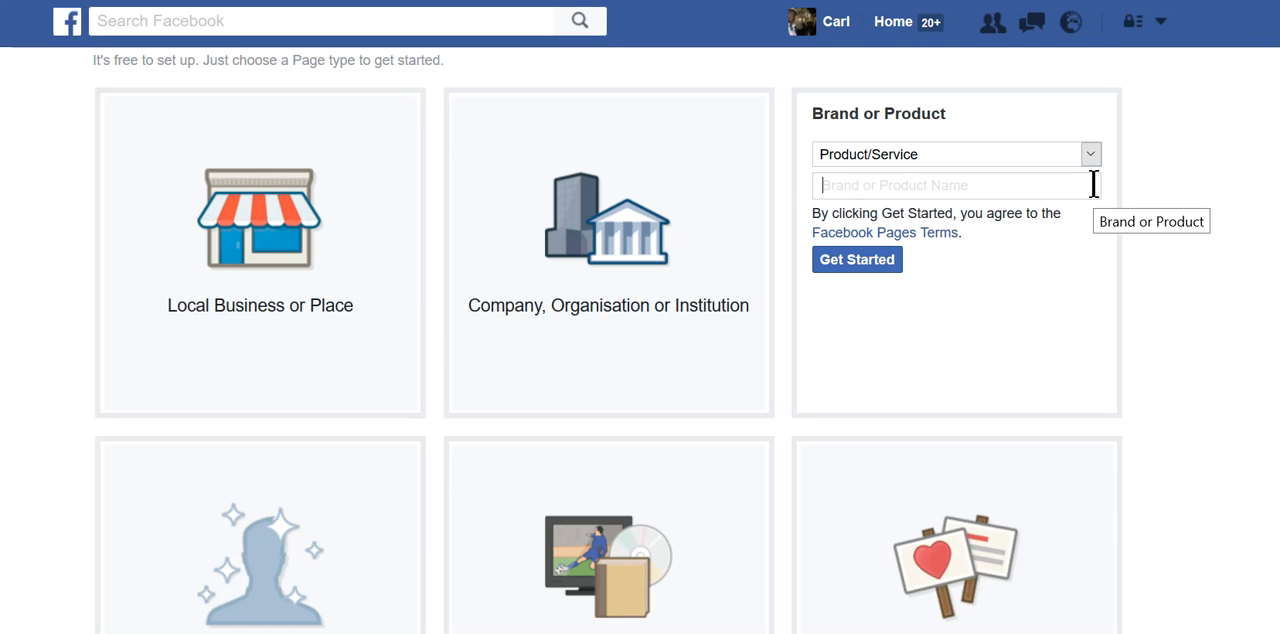
pyautogui.write('FB')
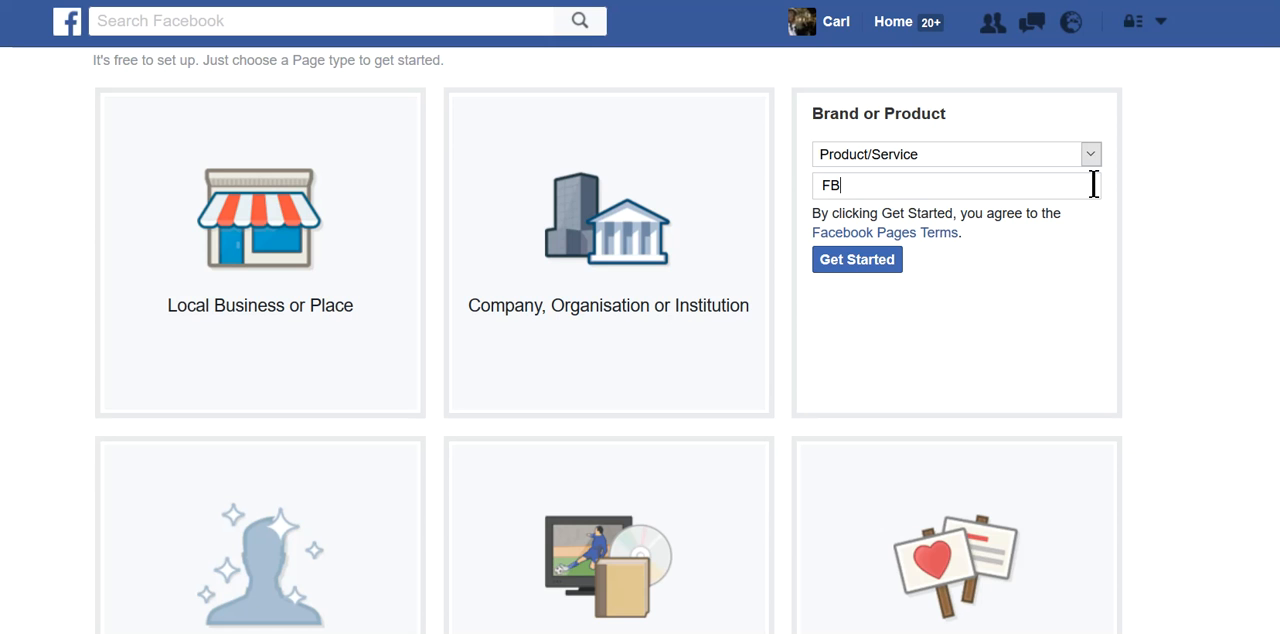
pyautogui.write(' Famed')
pyautogui.click(852, 259)
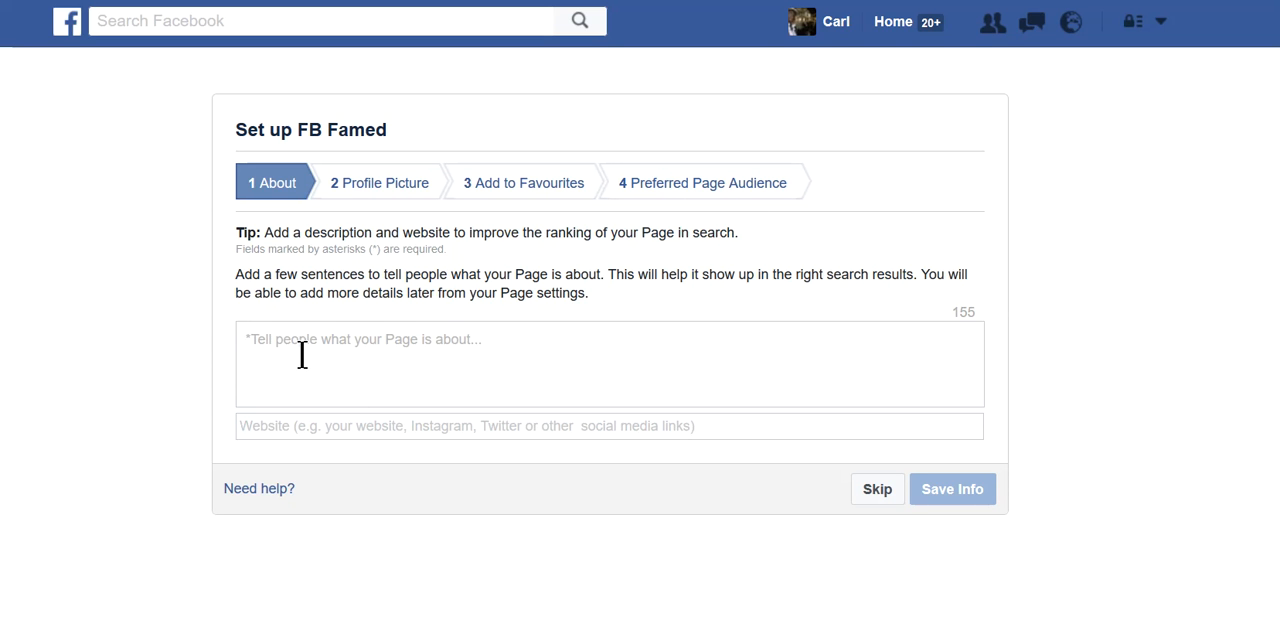
# - Switch to the FB Famed setup notes in Word and copy the paragraph under the Description heading
pyautogui.hotkey('alt', 'Tab')
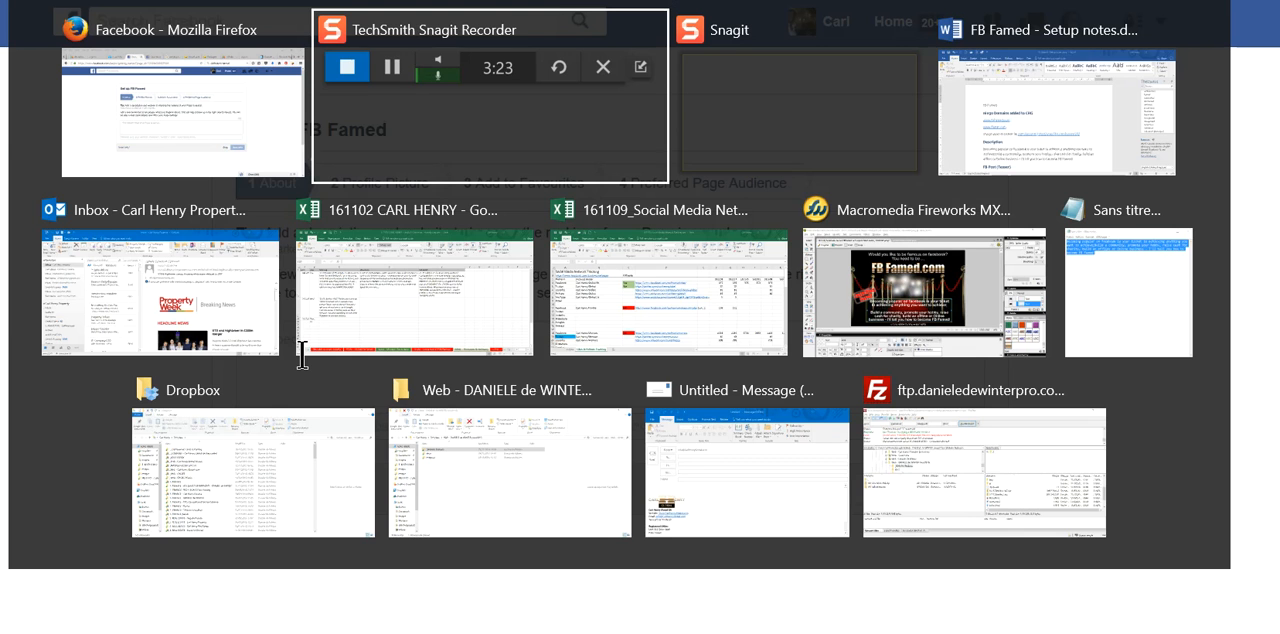
pyautogui.click(1060, 112)
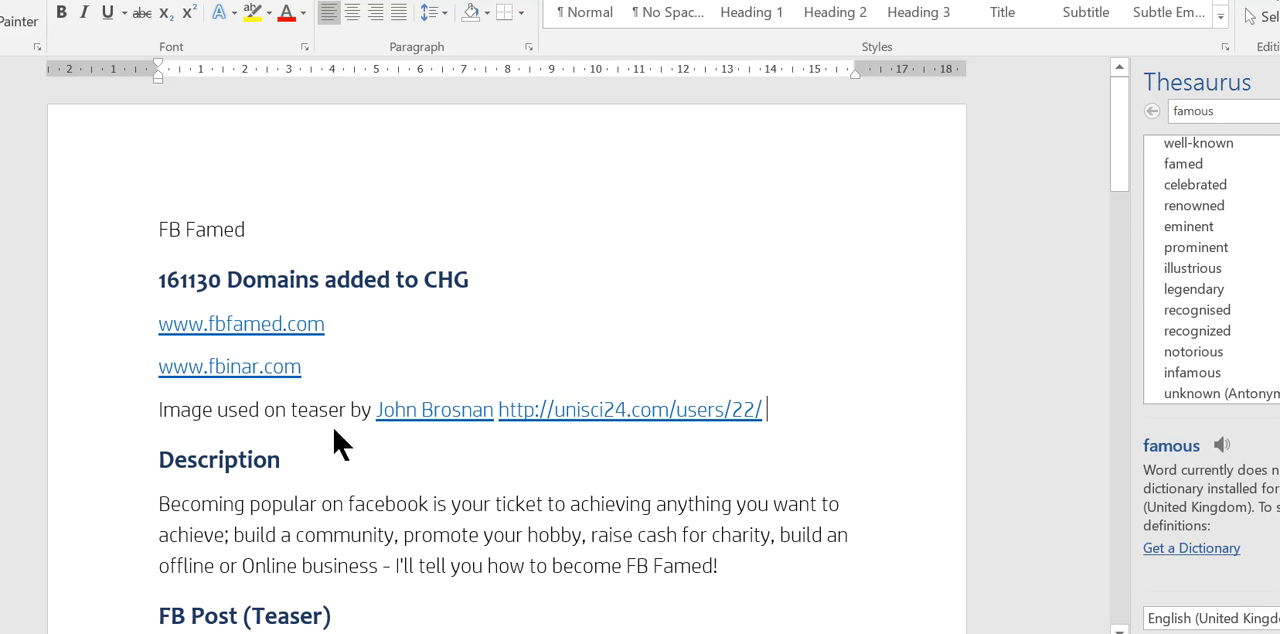
pyautogui.scroll(-3, 337, 440)
pyautogui.moveTo(158, 337); pyautogui.dragTo(714, 368)
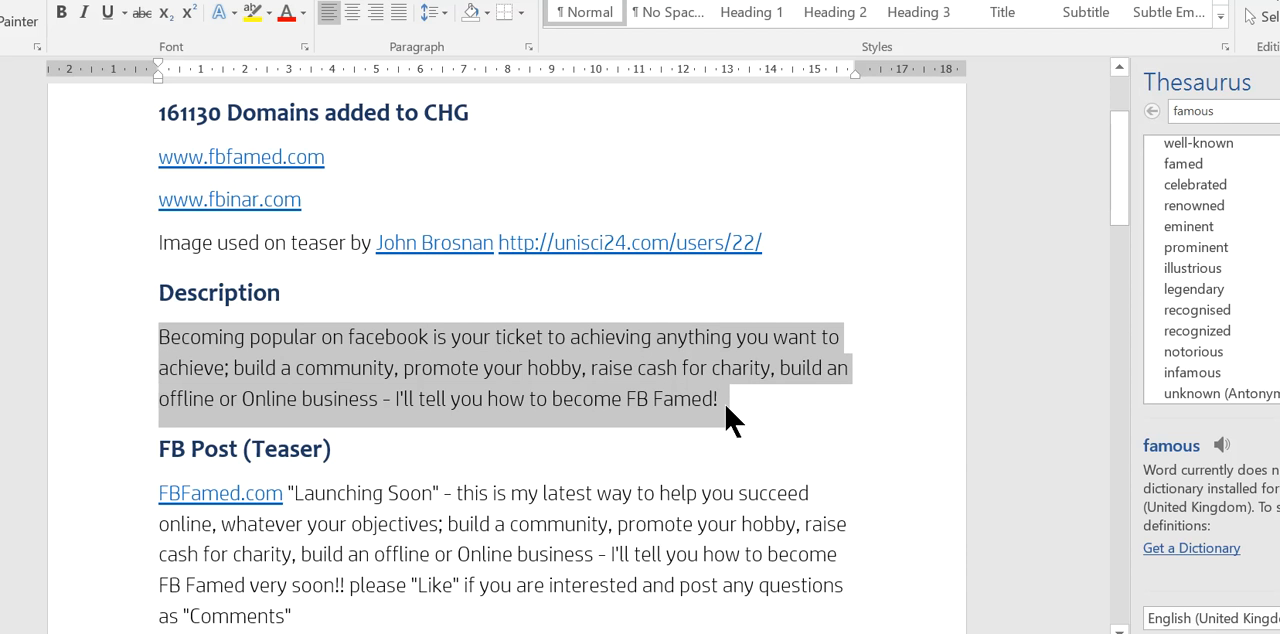
# - Switch back to Facebook in Firefox and paste the Page description, shortened to "Becoming popular on facebook is your ticket to achieving anything you want to achieve."
pyautogui.hotkey('alt', 'Tab')
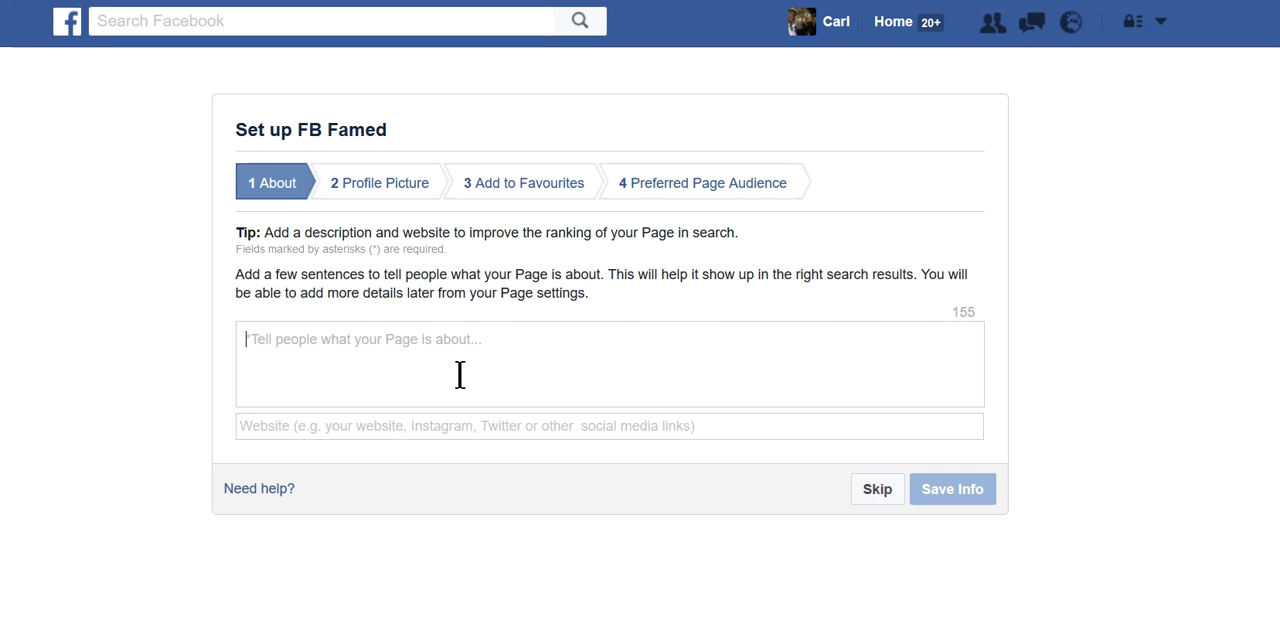
pyautogui.write('Becoming popular on facebook is your ticket to achieving anything you want to achieve; build a community, promote your hobby, raise cash for charity, build')
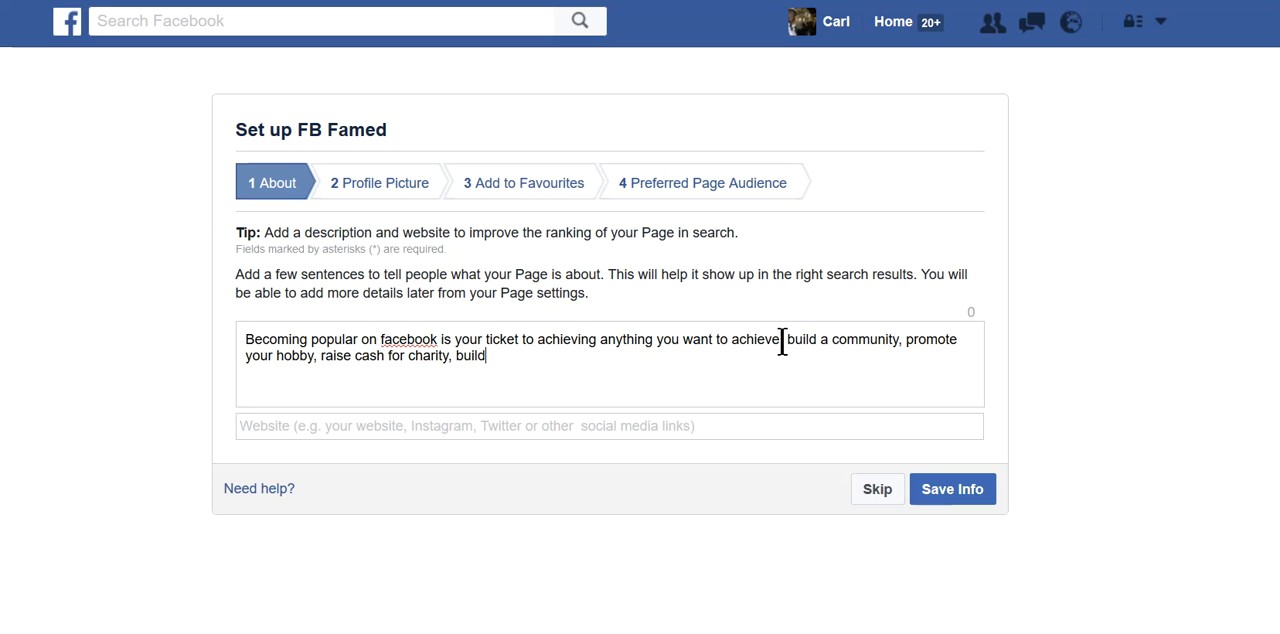
pyautogui.moveTo(781, 347); pyautogui.dragTo(780, 363)
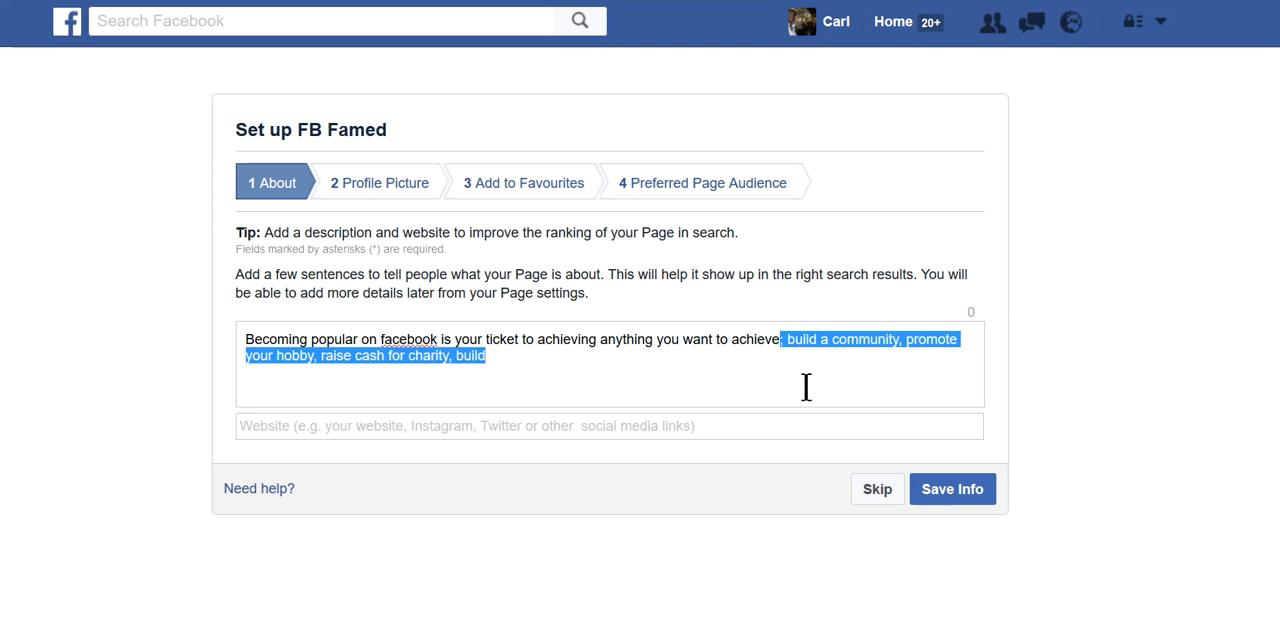
pyautogui.press('BackSpace')
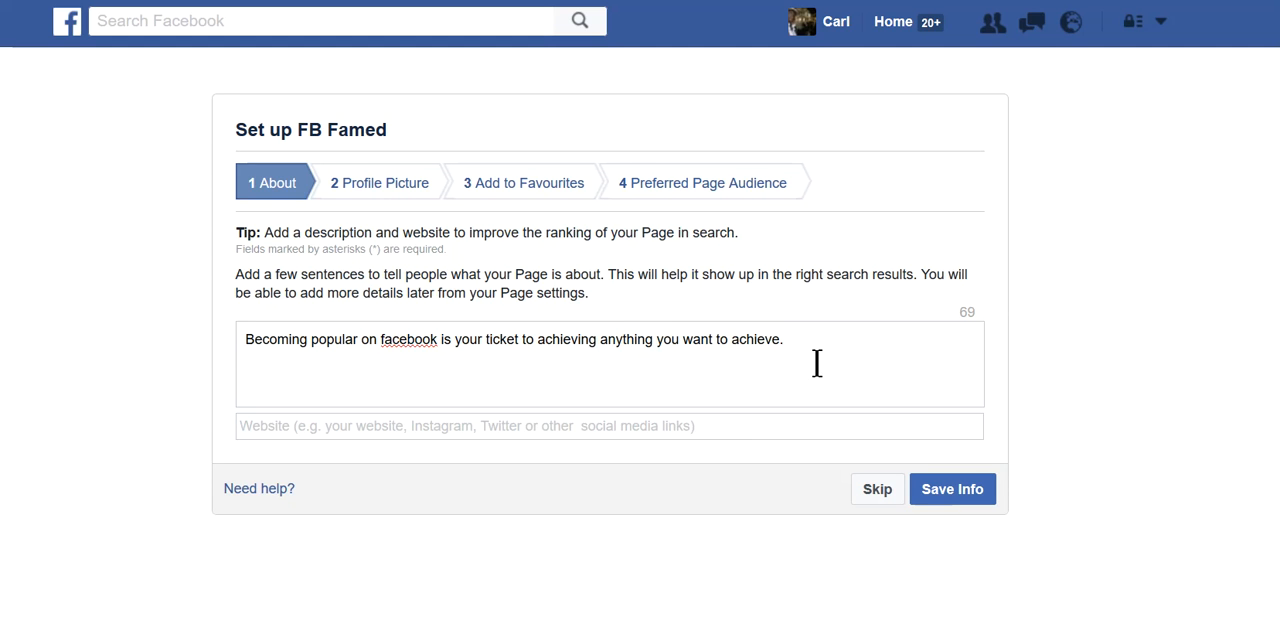
pyautogui.click(691, 421)
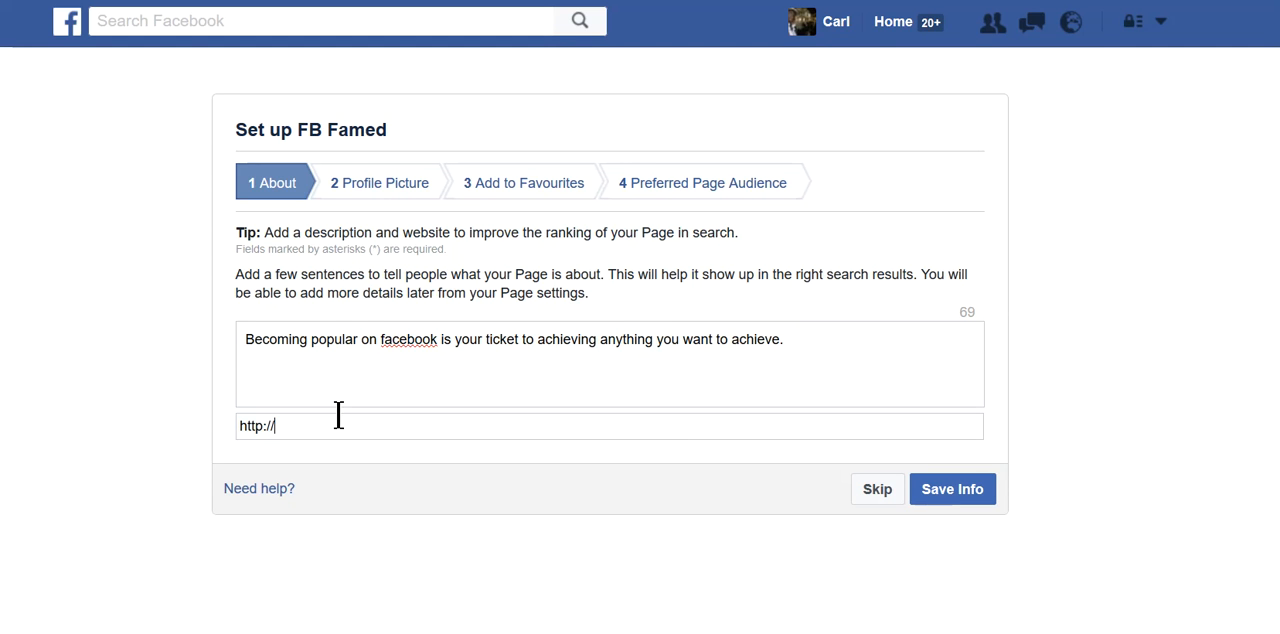
pyautogui.write('www.')
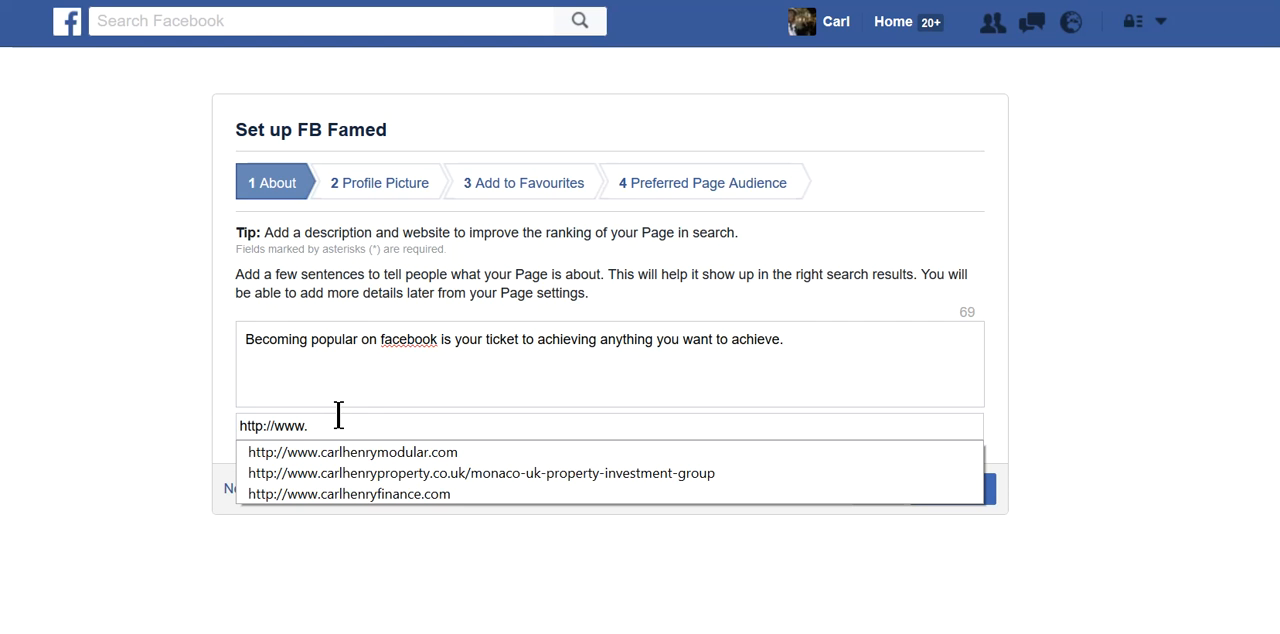
pyautogui.write('fbfamed.com')
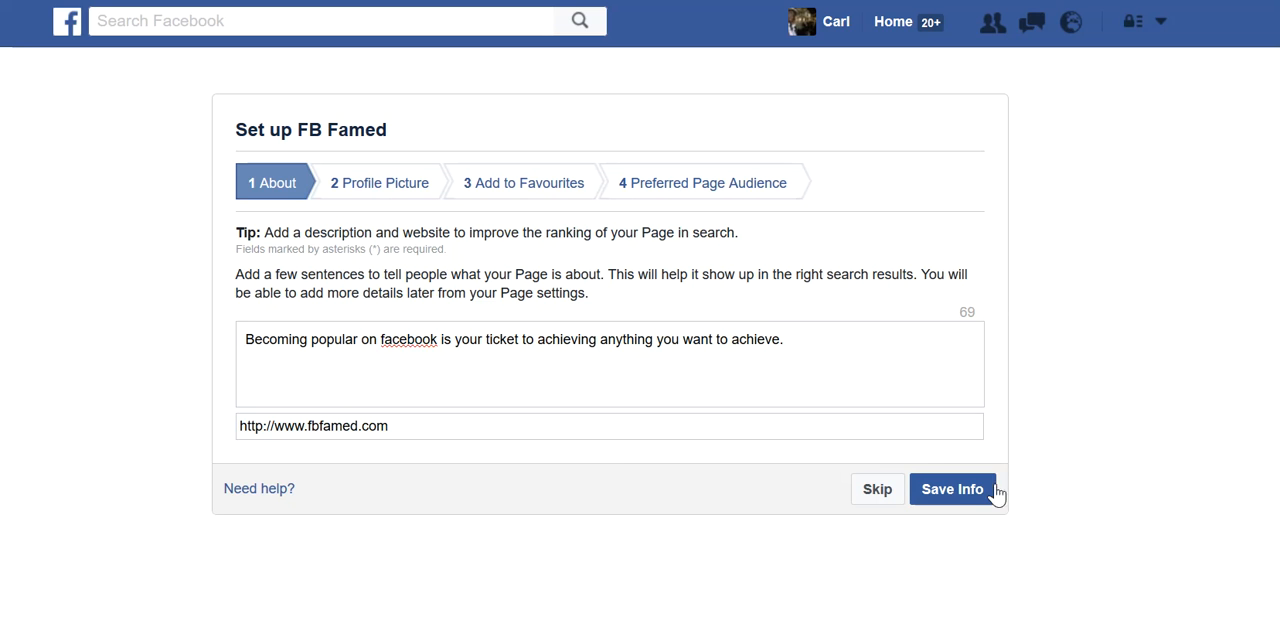
pyautogui.click(957, 490)
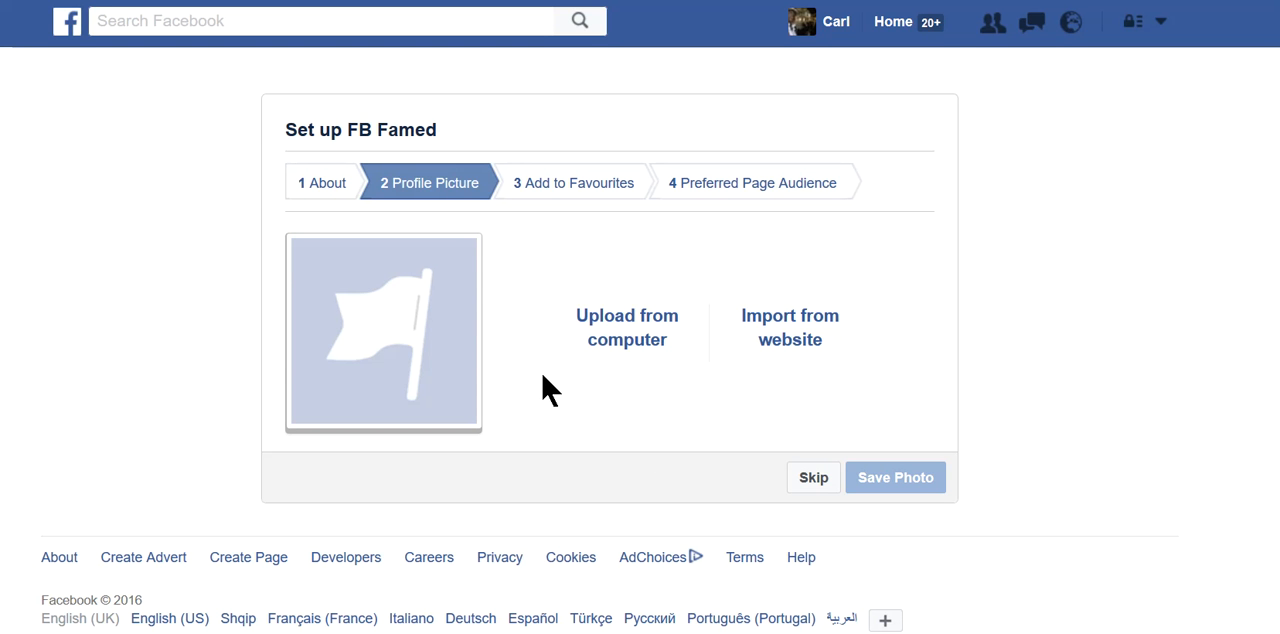
pyautogui.click(627, 316)
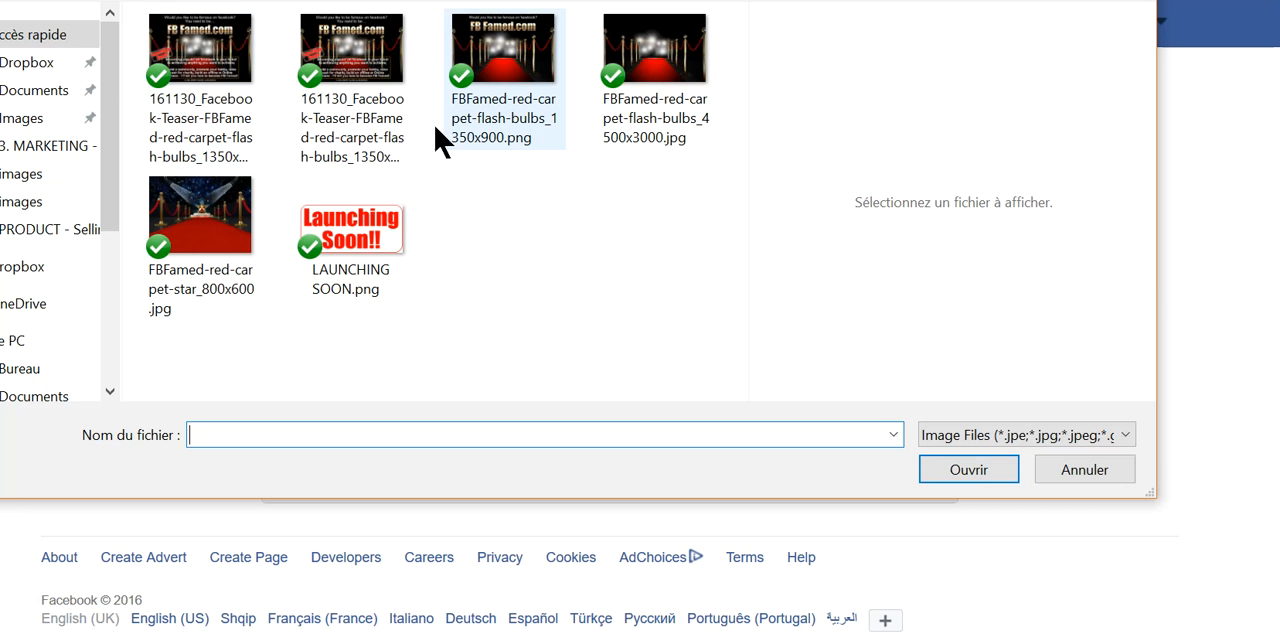
pyautogui.click(210, 228)
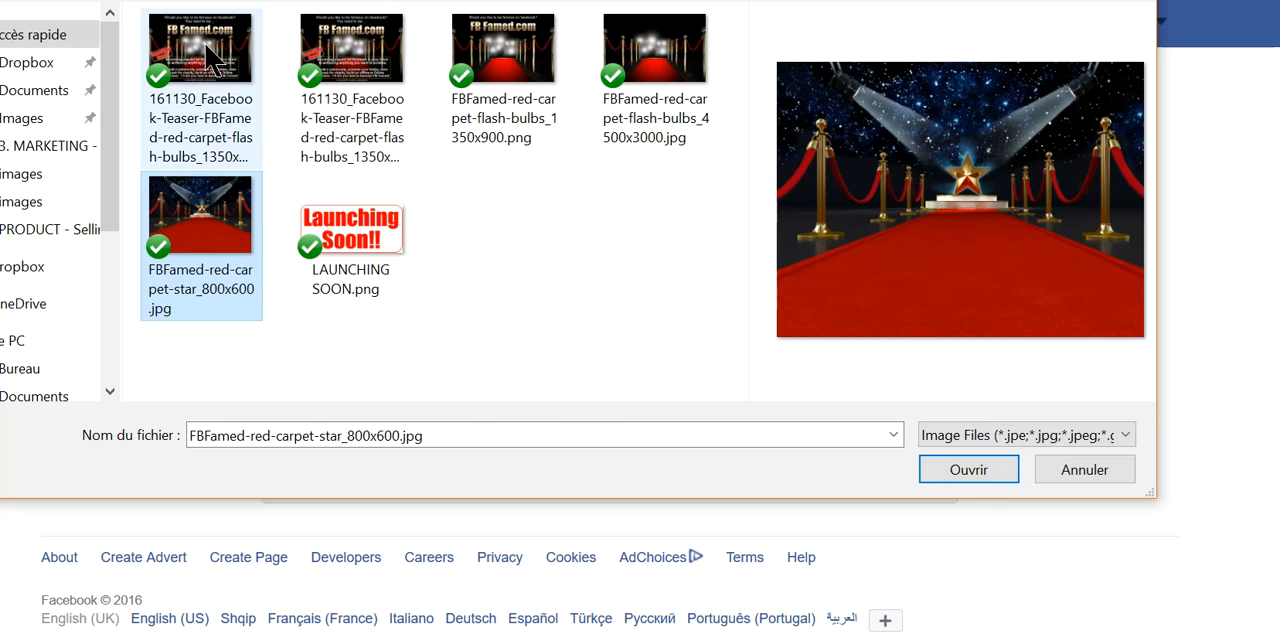
pyautogui.click(212, 56)
pyautogui.click(990, 470)
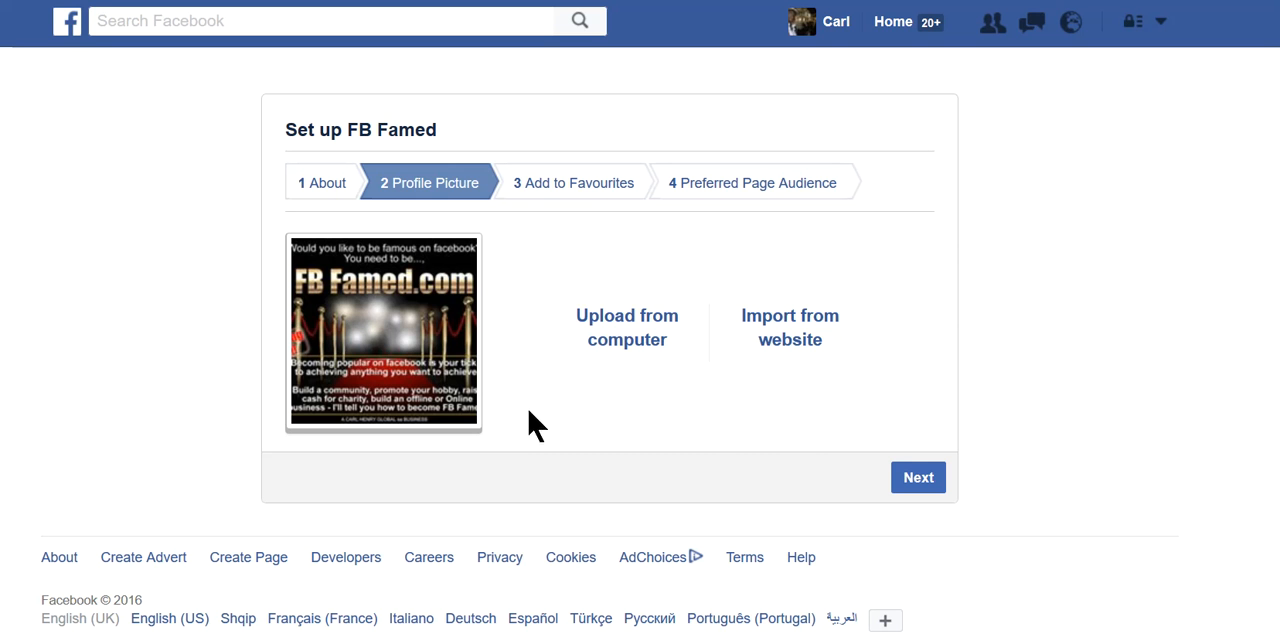
pyautogui.click(918, 481)
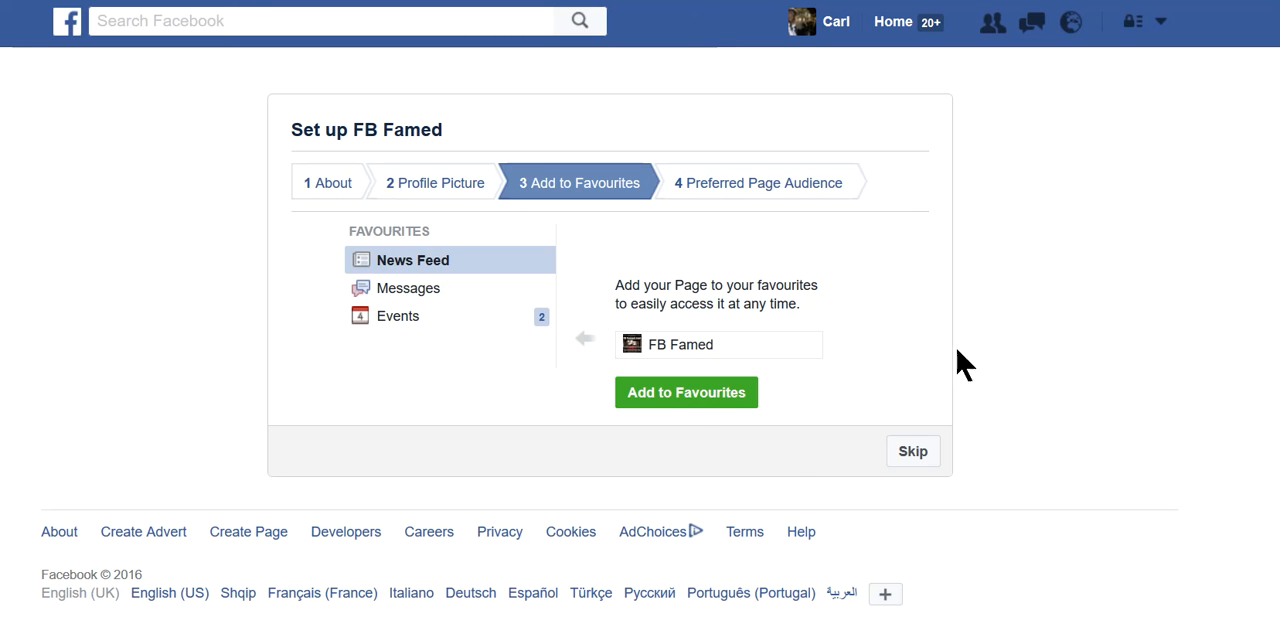
# - Add the FB Famed Page to favourites and finish the setup by saving the Preferred Page Audience with its default settings
pyautogui.click(684, 397)
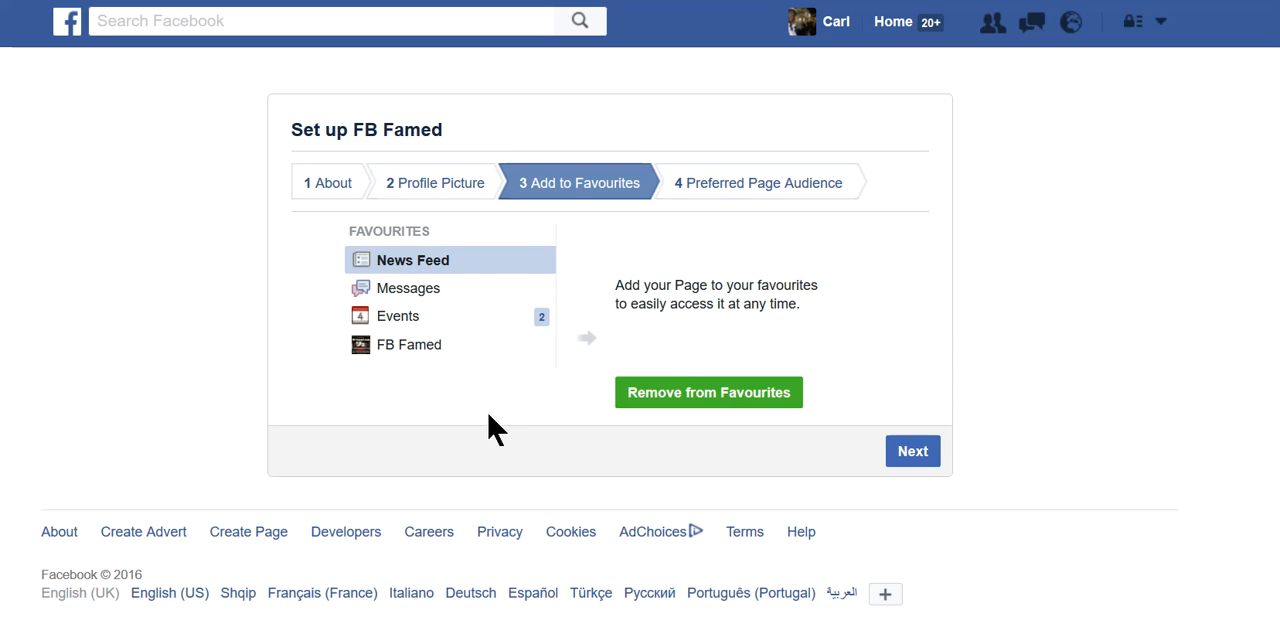
pyautogui.click(913, 452)
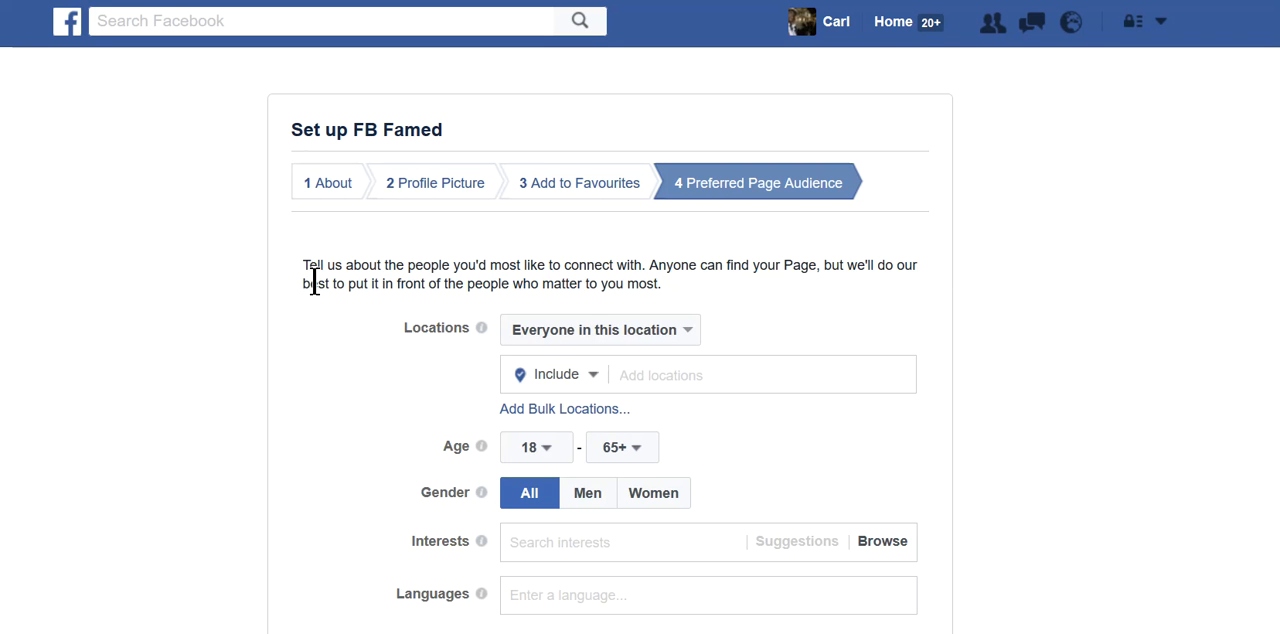
pyautogui.scroll(-1, 315, 290)
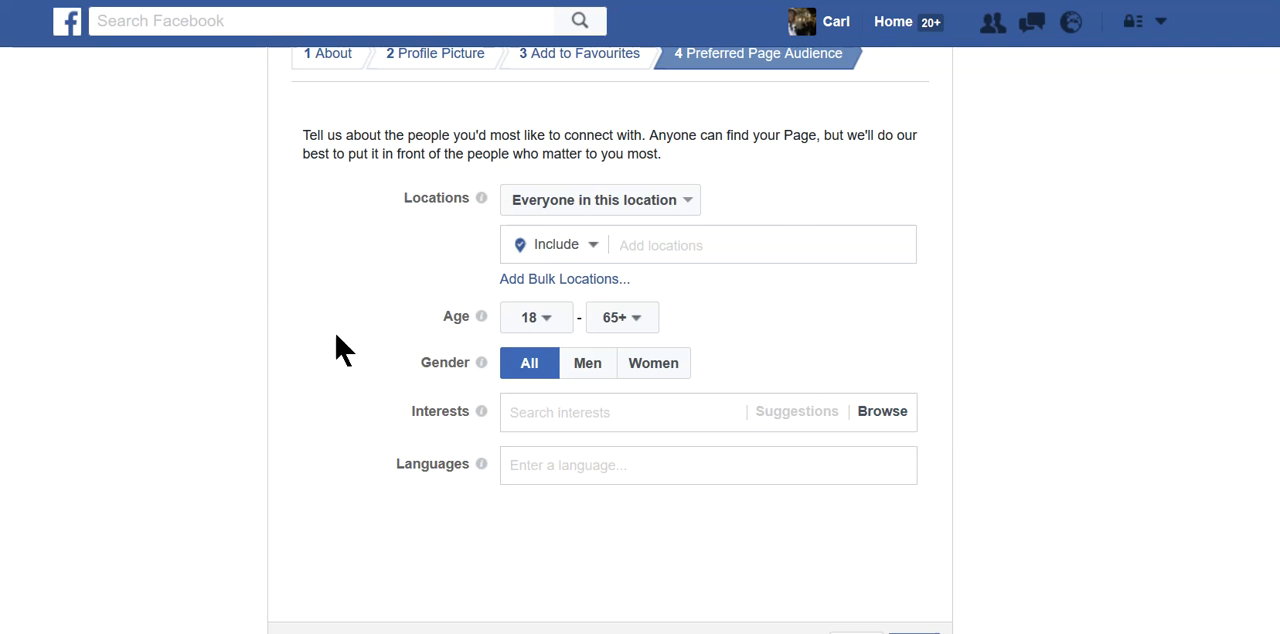
pyautogui.scroll(1, 336, 362)
pyautogui.scroll(-1, 336, 362)
pyautogui.scroll(-3, 700, 528)
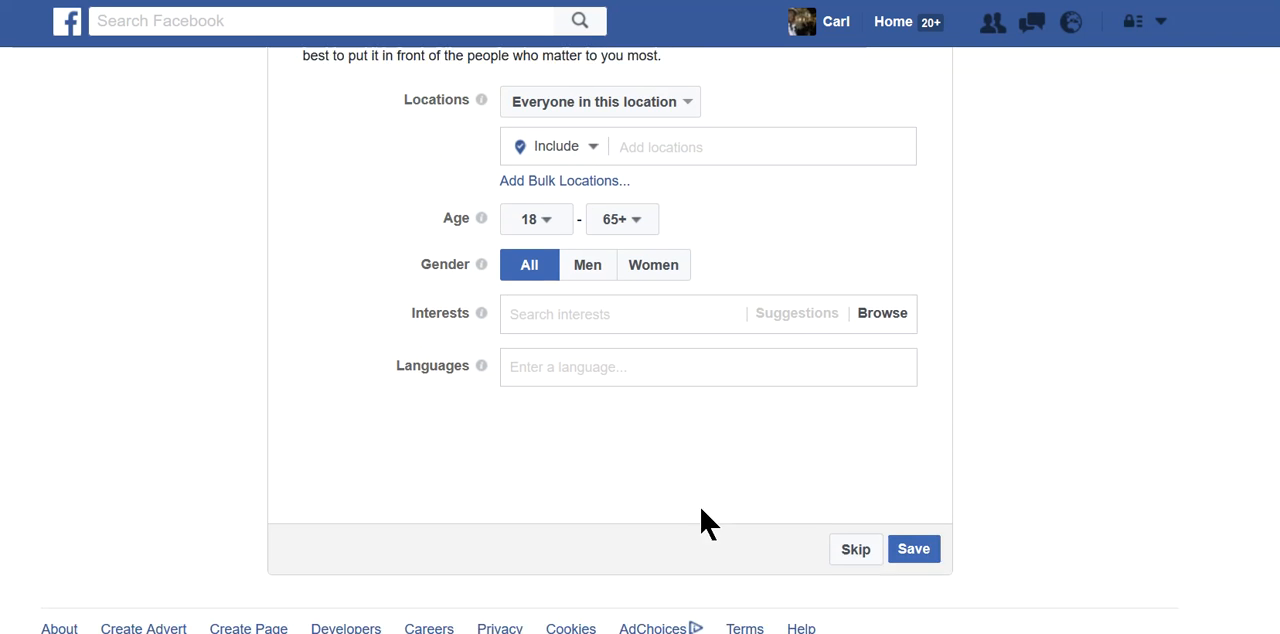
pyautogui.click(925, 519)
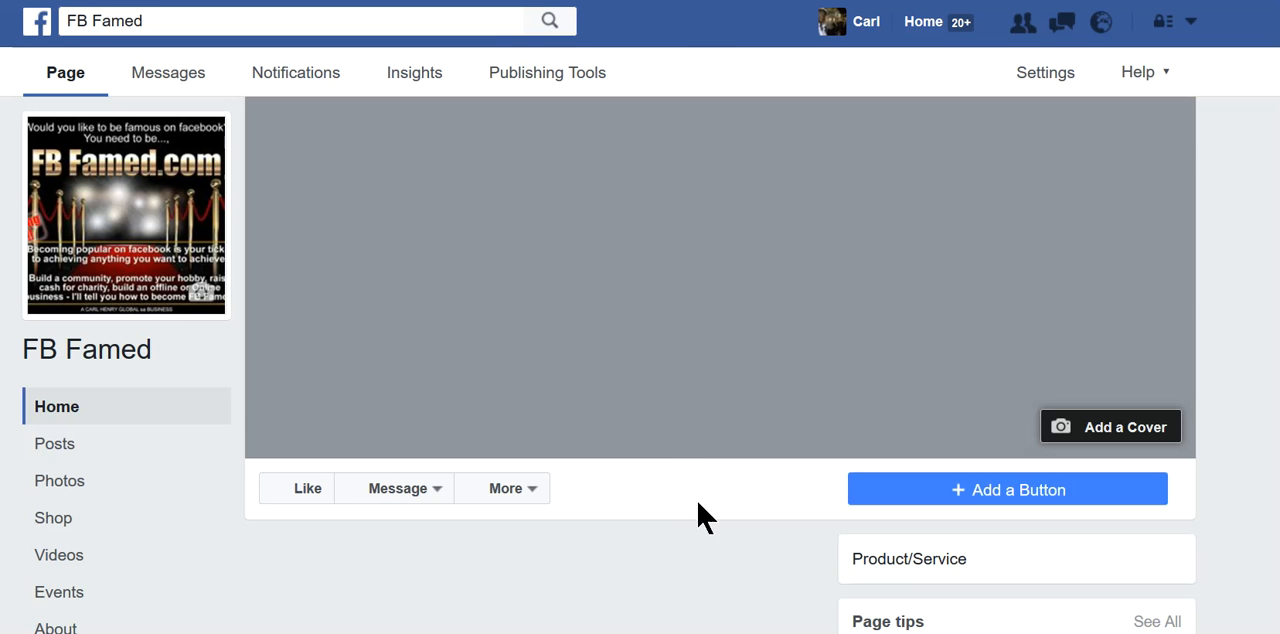
pyautogui.scroll(-2, 728, 520)
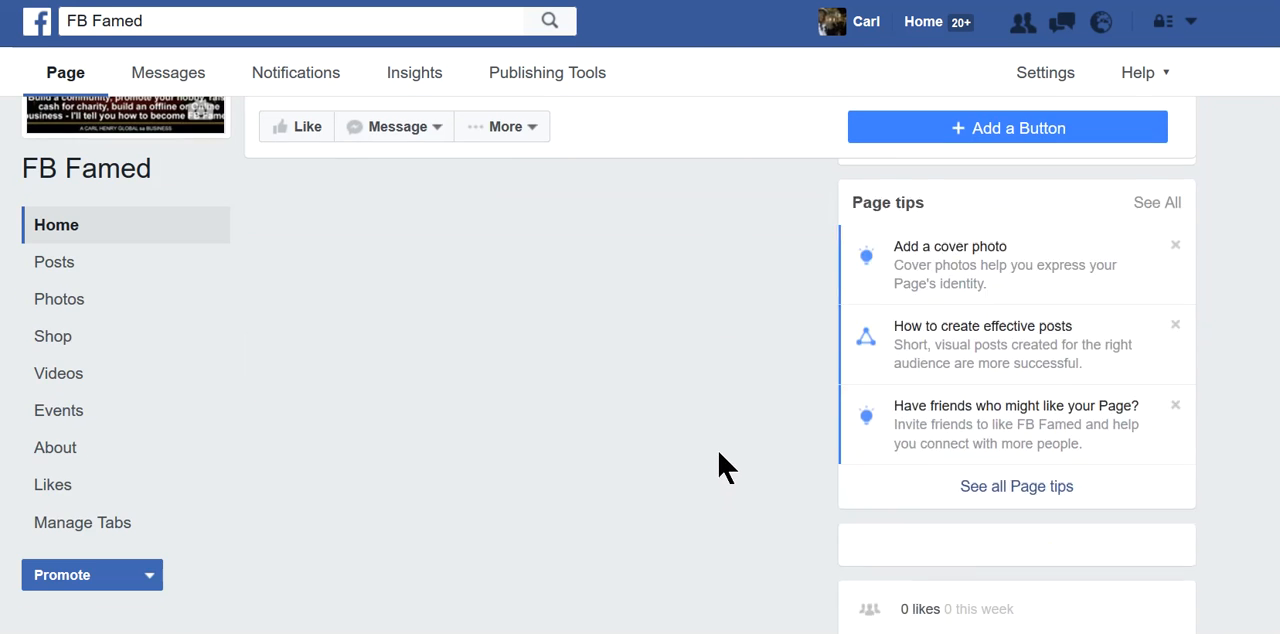
pyautogui.scroll(5, 740, 517)
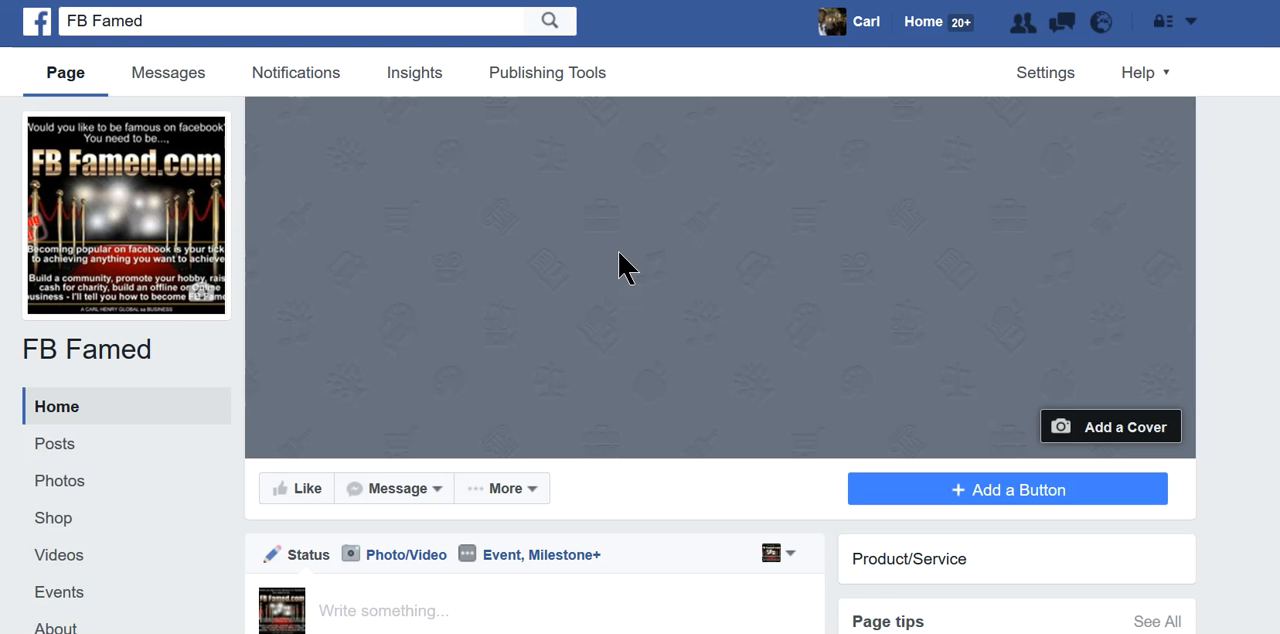
pyautogui.scroll(-3, 737, 266)
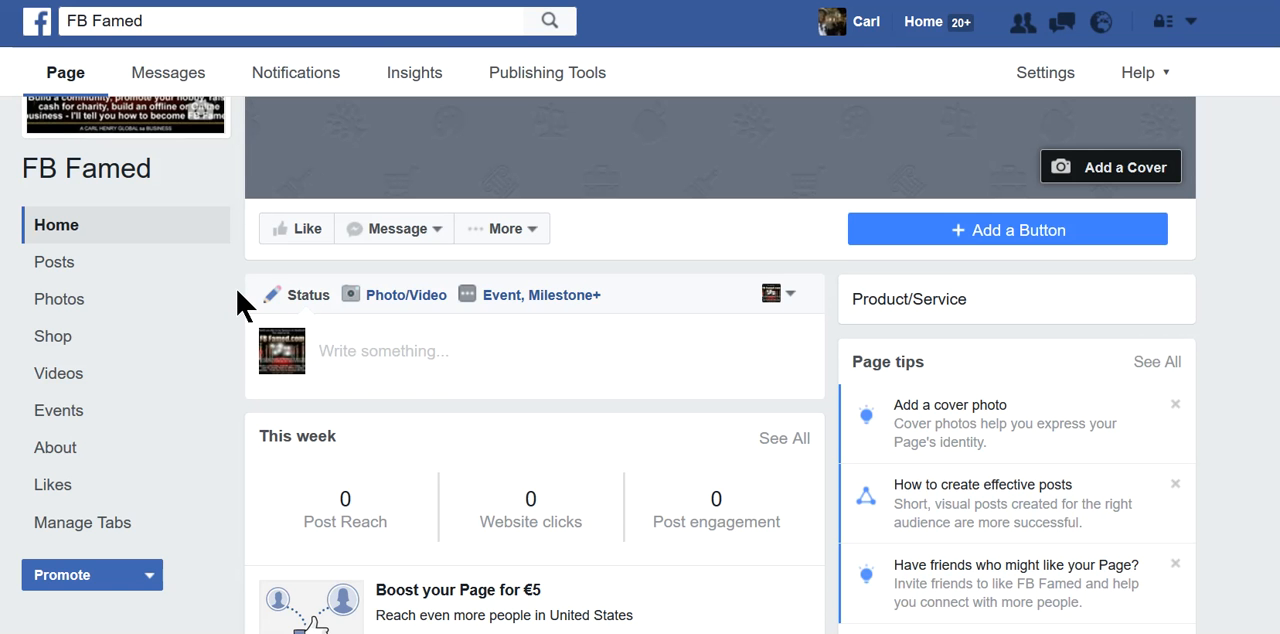
pyautogui.scroll(3, 240, 303)
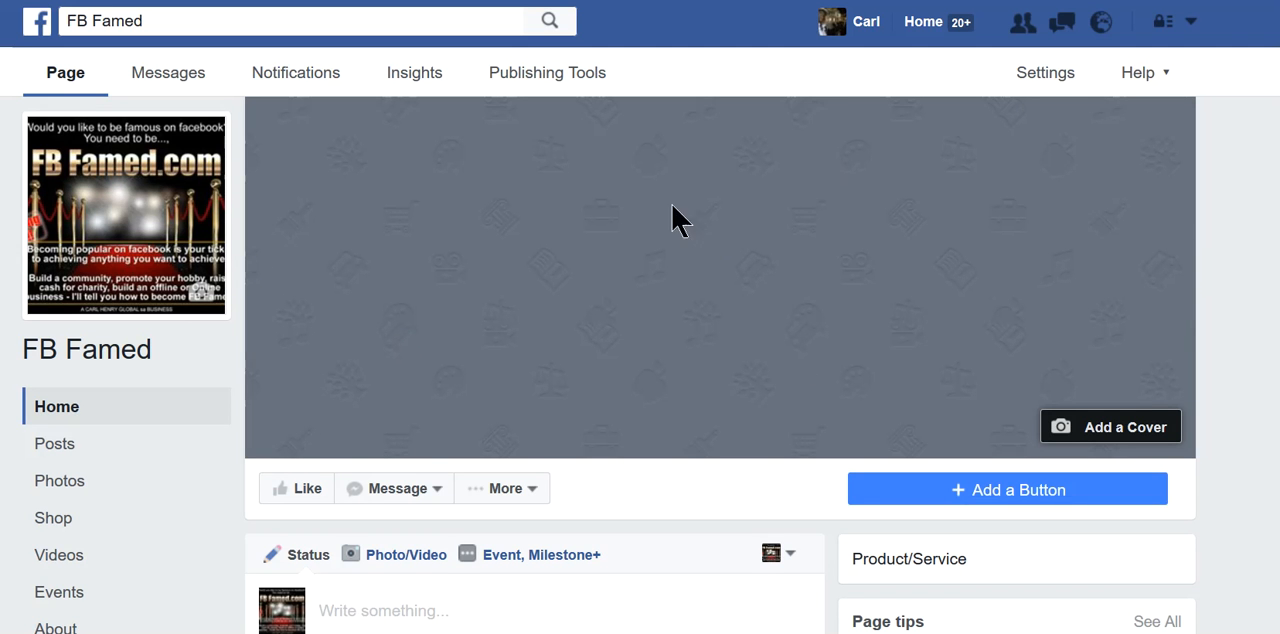